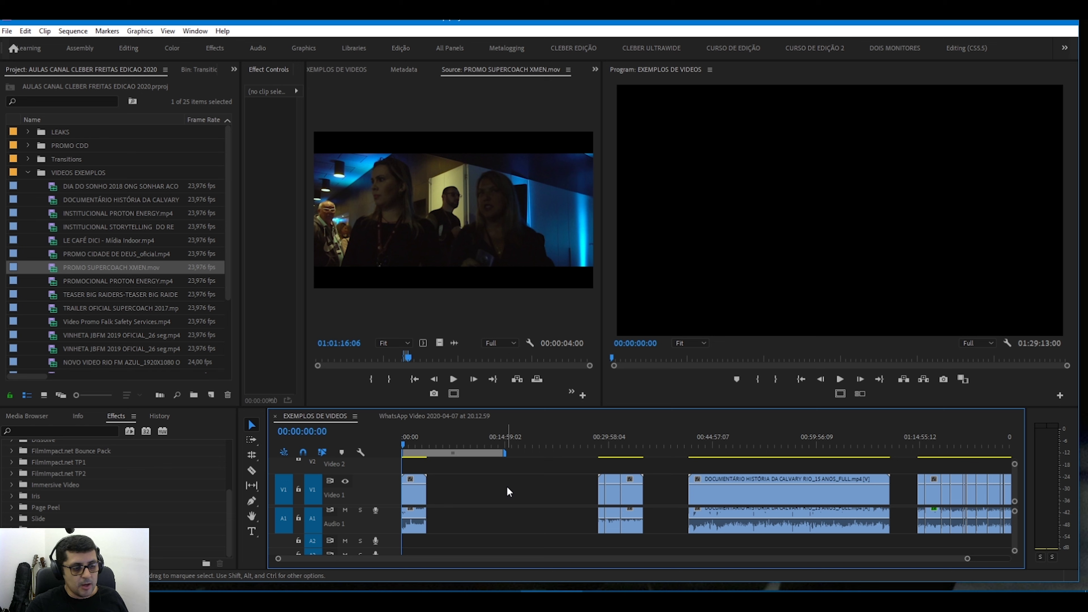
Step: Collapse the VIDEOS EXEMPLOS bin in the project
click(506, 485)
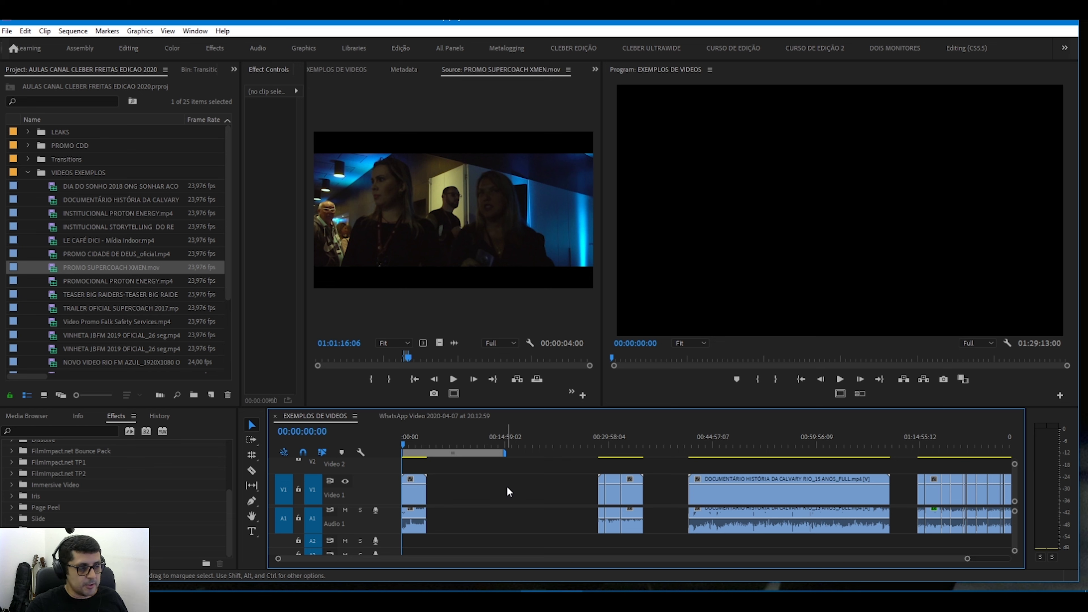
click(28, 173)
Step: Examine the effect categories available under Video Transitions, from 3D Motion and Dissolve through Slide, Wipe and Zoom
scroll(148, 505, up, 2)
scroll(149, 505, up, 1)
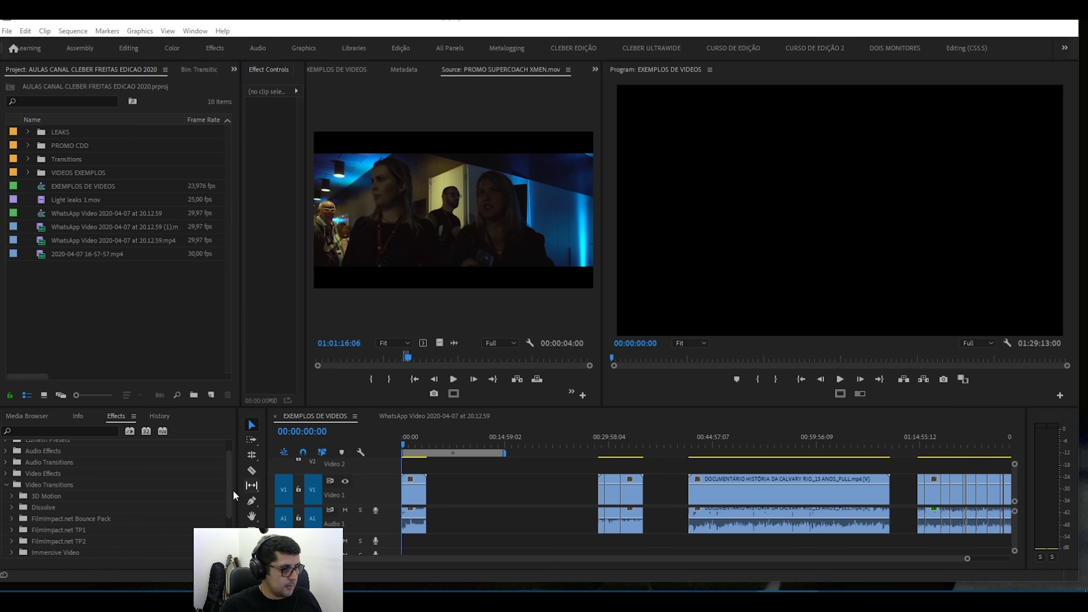
click(15, 488)
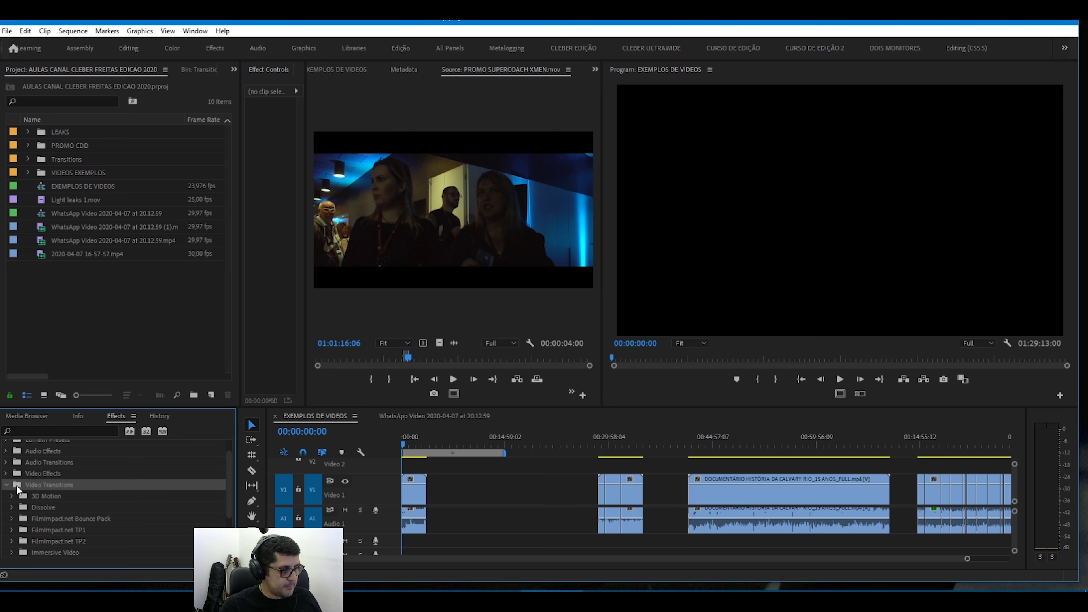
scroll(17, 489, down, 2)
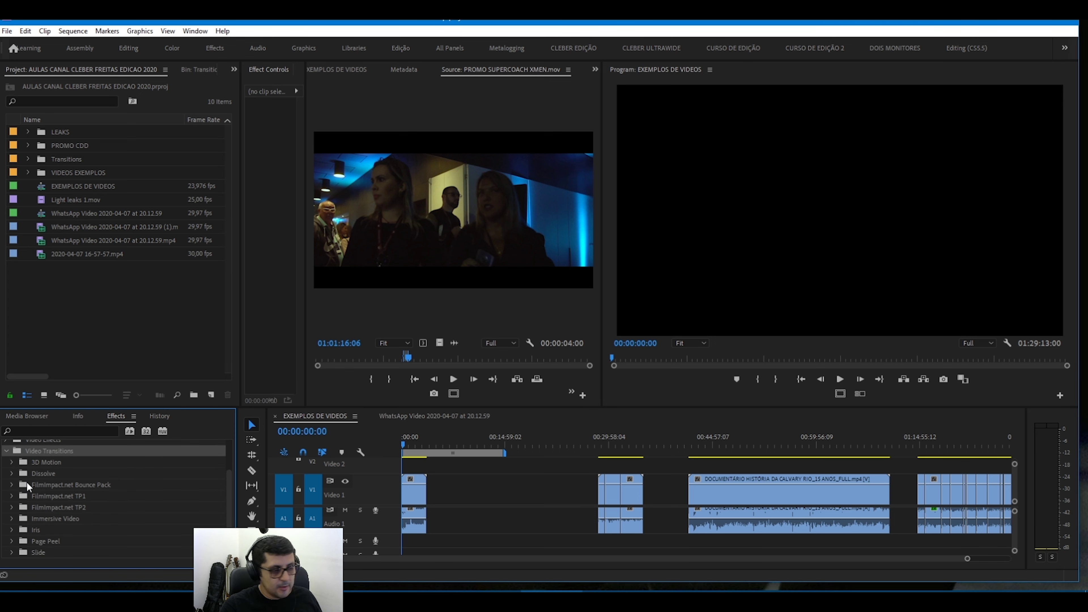
scroll(29, 476, down, 1)
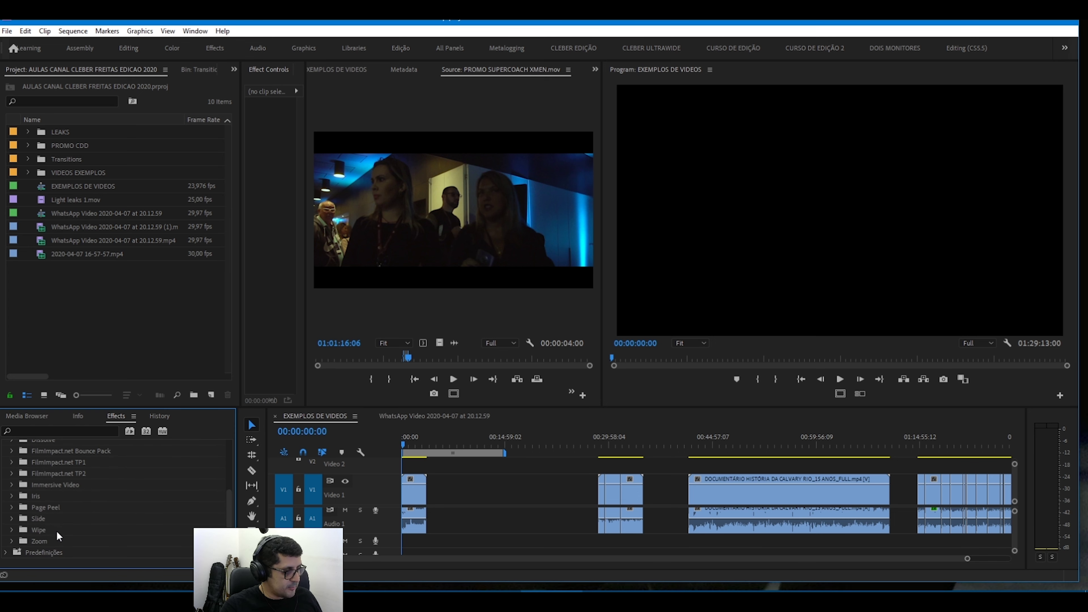
scroll(58, 536, up, 2)
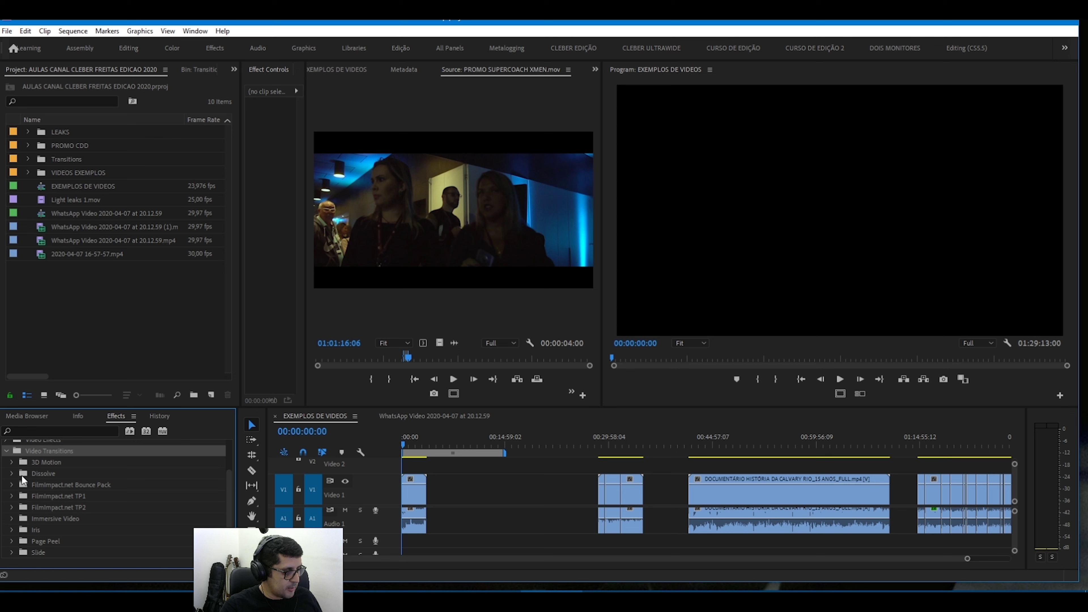
click(24, 476)
click(23, 464)
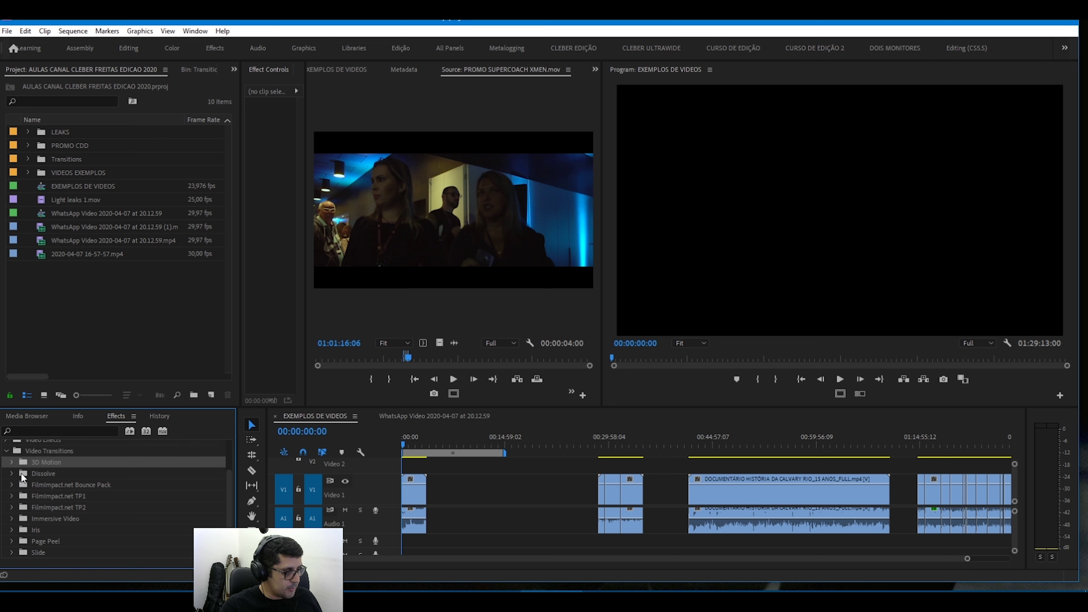
click(23, 476)
scroll(23, 478, down, 1)
scroll(24, 476, up, 1)
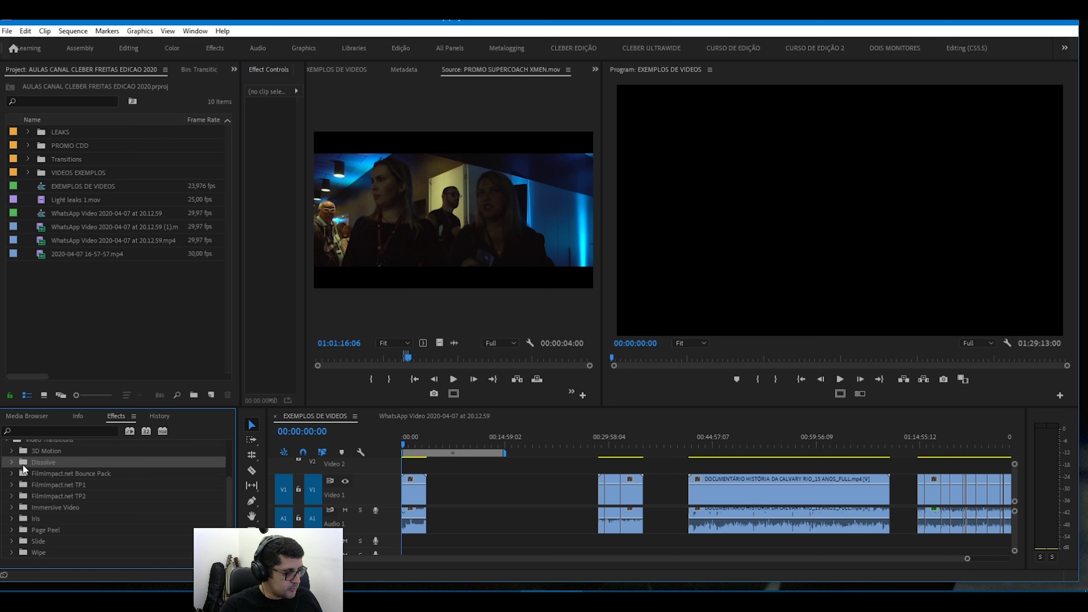
scroll(66, 506, down, 1)
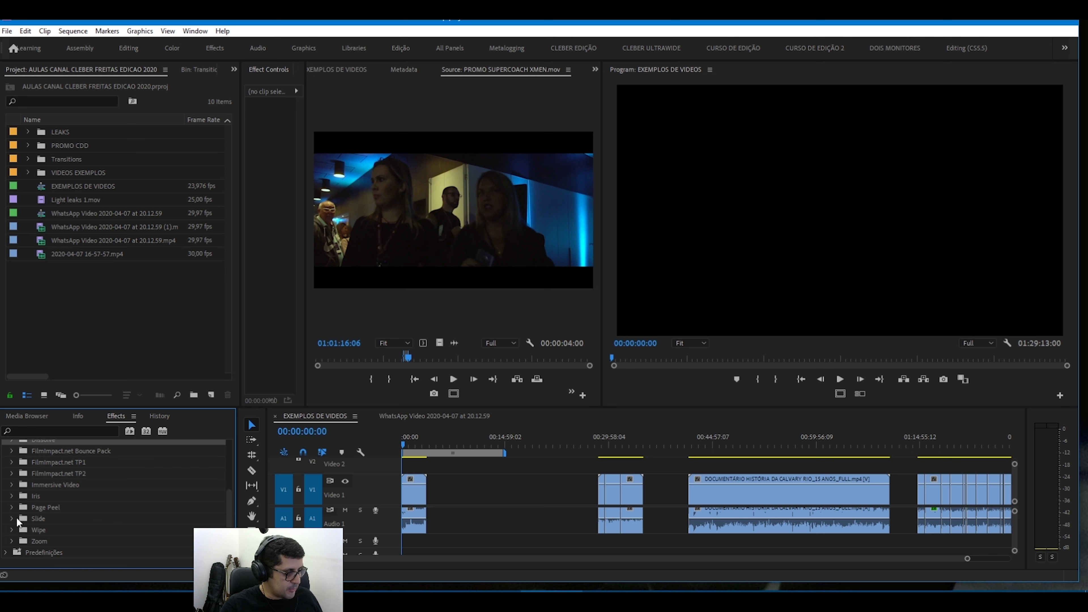
click(23, 517)
click(25, 528)
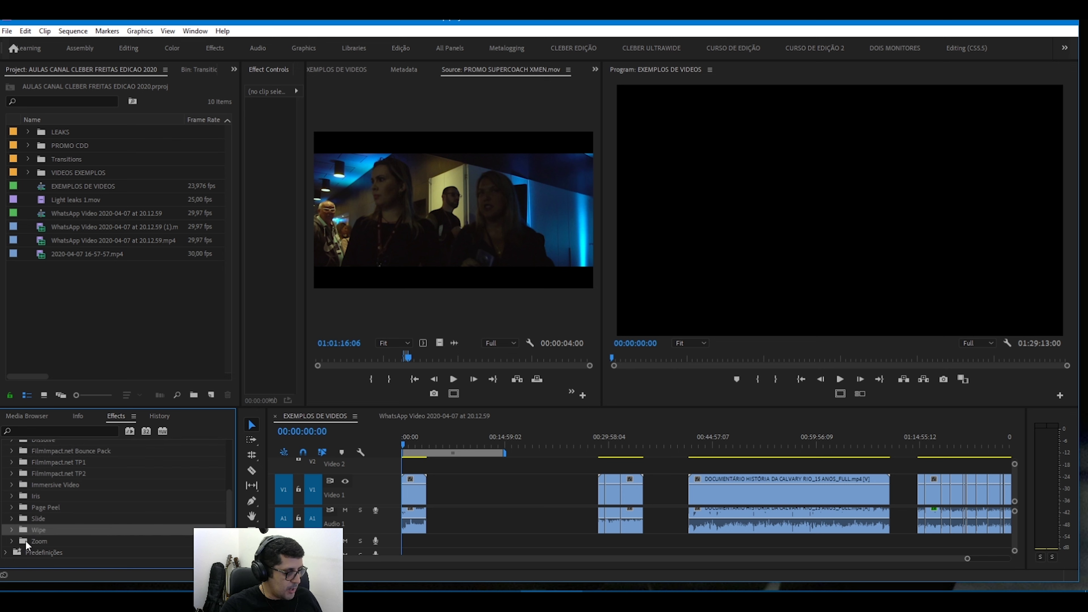
click(25, 540)
scroll(40, 506, up, 3)
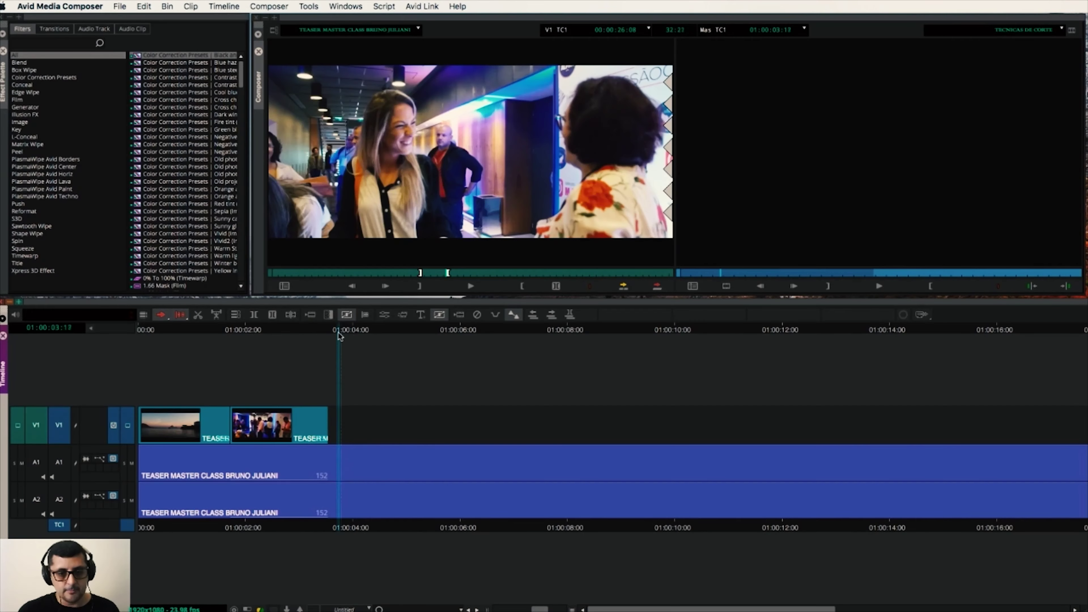
Step: Switch to Avid Media Composer, move the playhead back four frames on the timeline and mark an Out point
key(Left)
key(Left)
key(Left)
key(Left)
key(o)
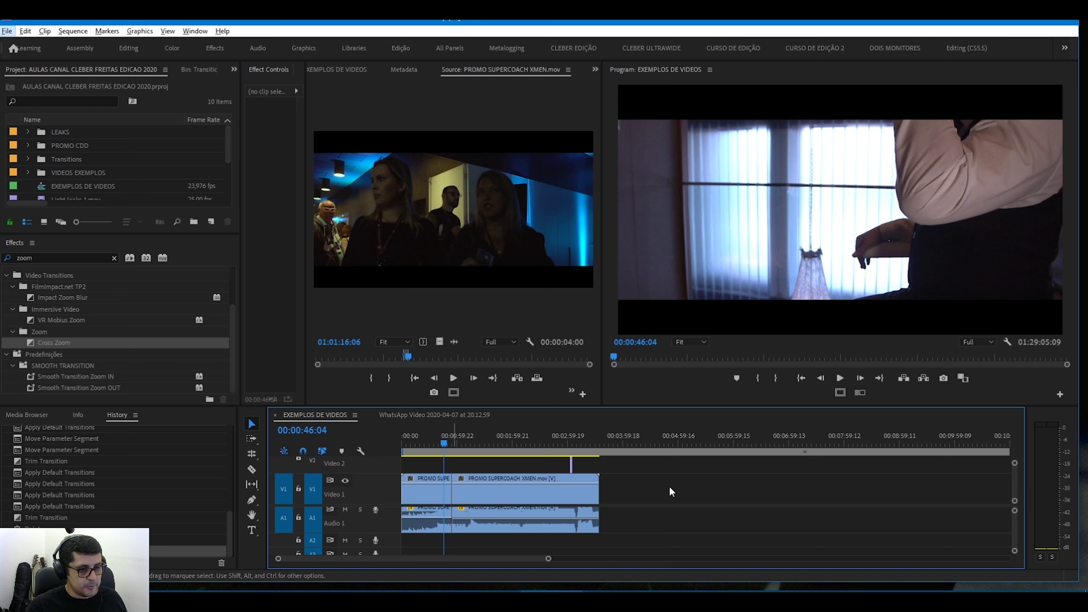
click(685, 491)
click(1014, 490)
scroll(1015, 490, up, 2)
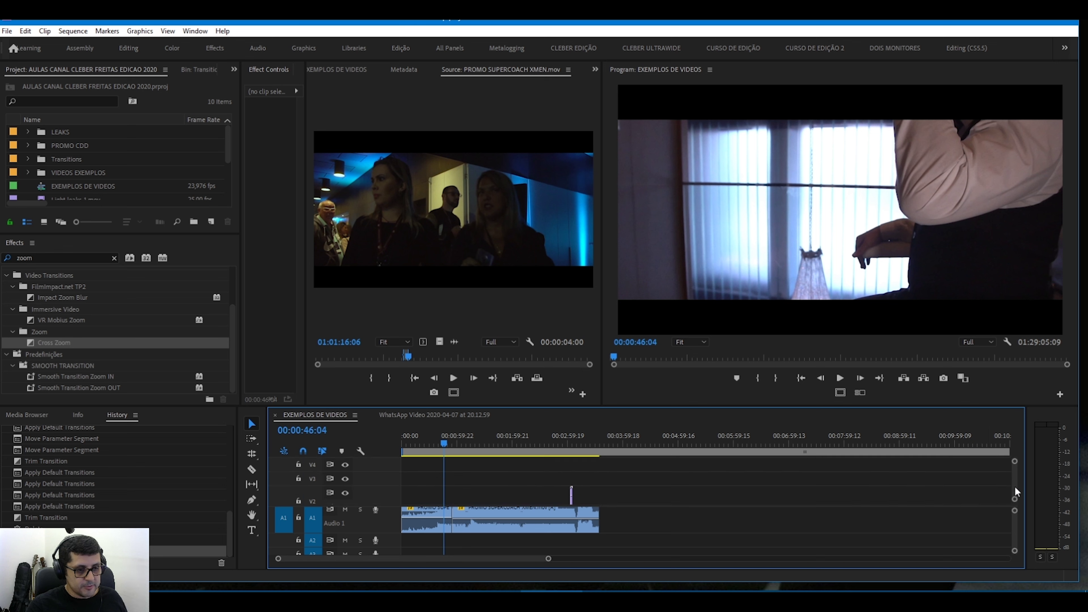
scroll(1015, 489, down, 2)
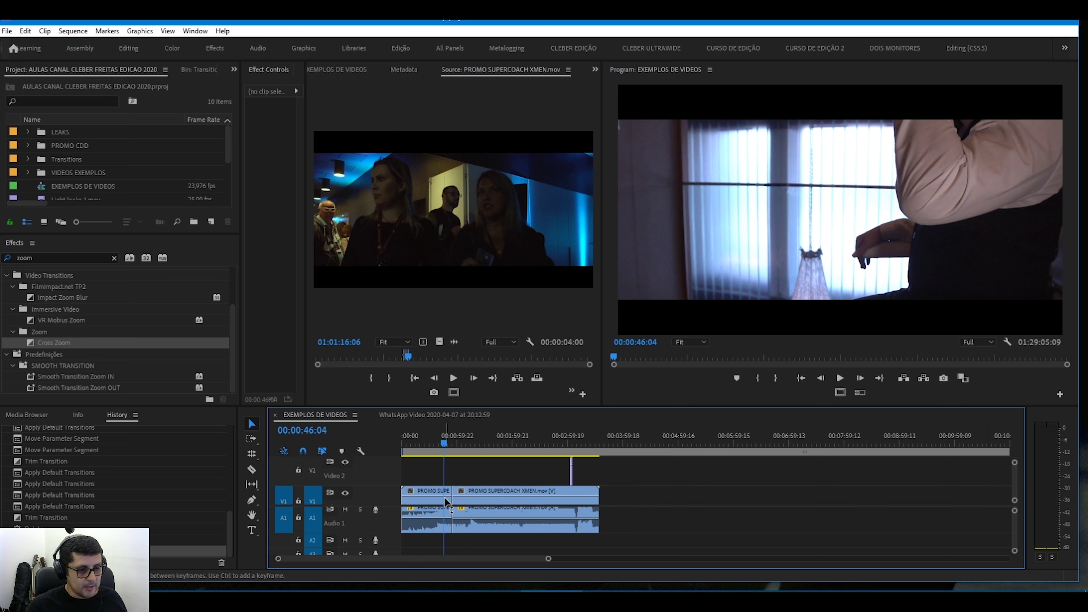
scroll(381, 477, up, 1)
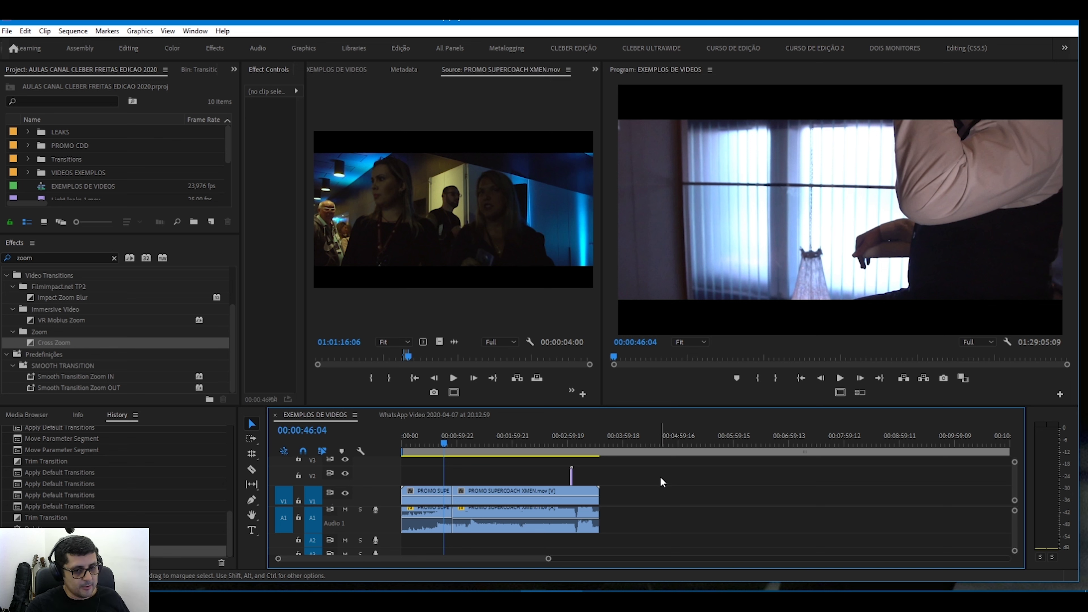
click(661, 478)
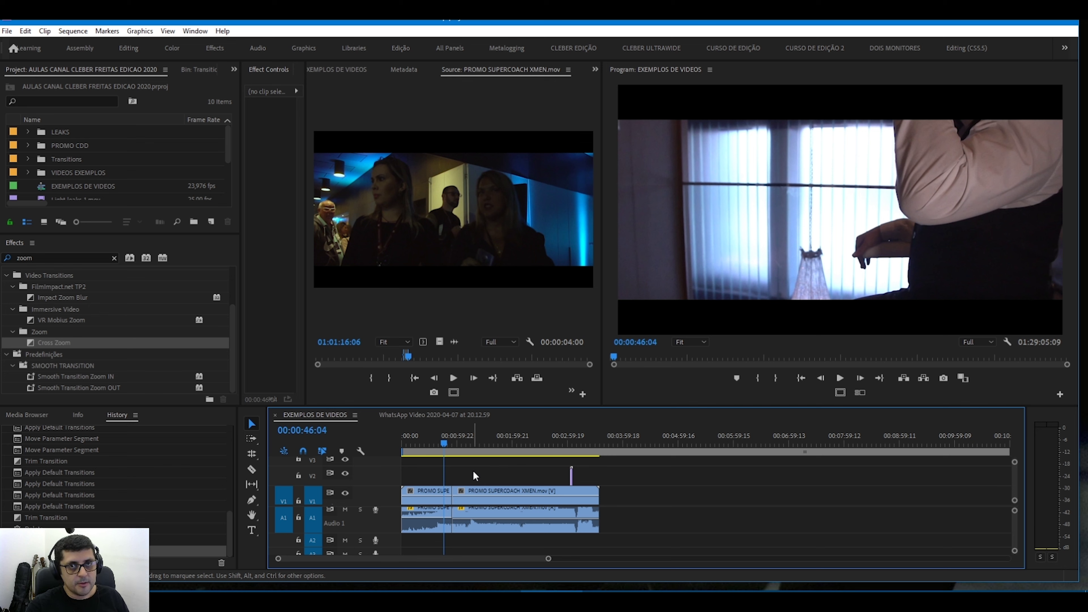
Step: Move the transition clip on V2 away from the cut between the INSTITUCIONAL PROTON ENERGY clips, to about 00:05:19
key(equal)
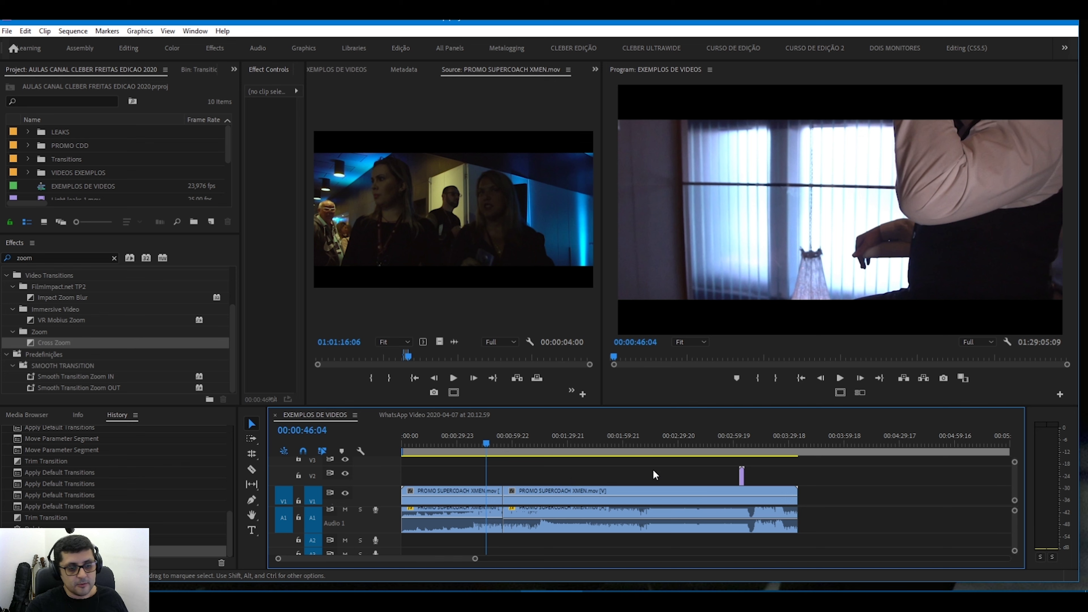
click(733, 444)
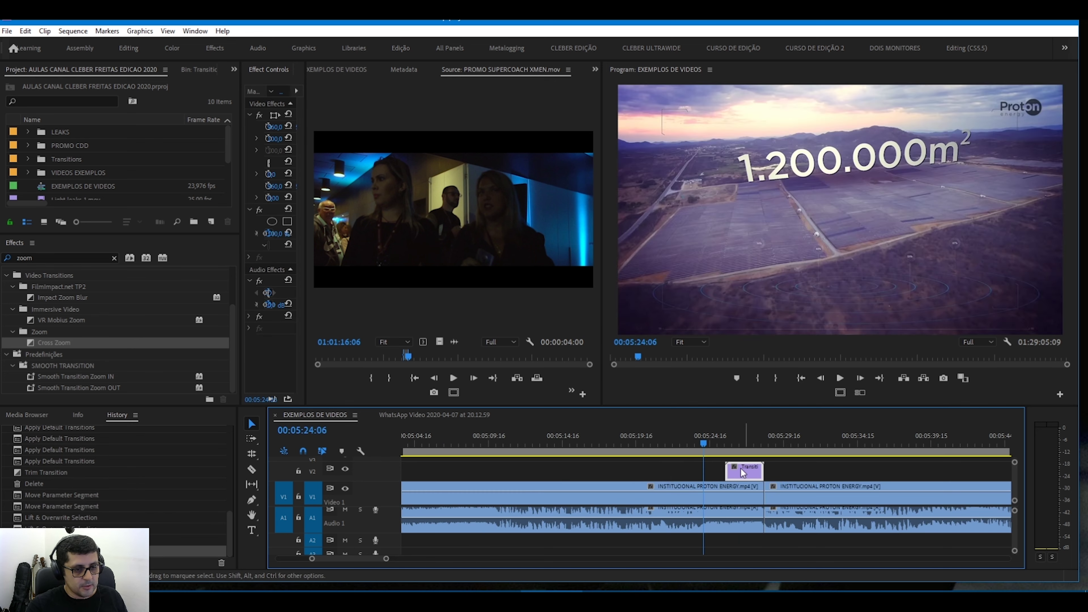
drag(741, 469, 648, 468)
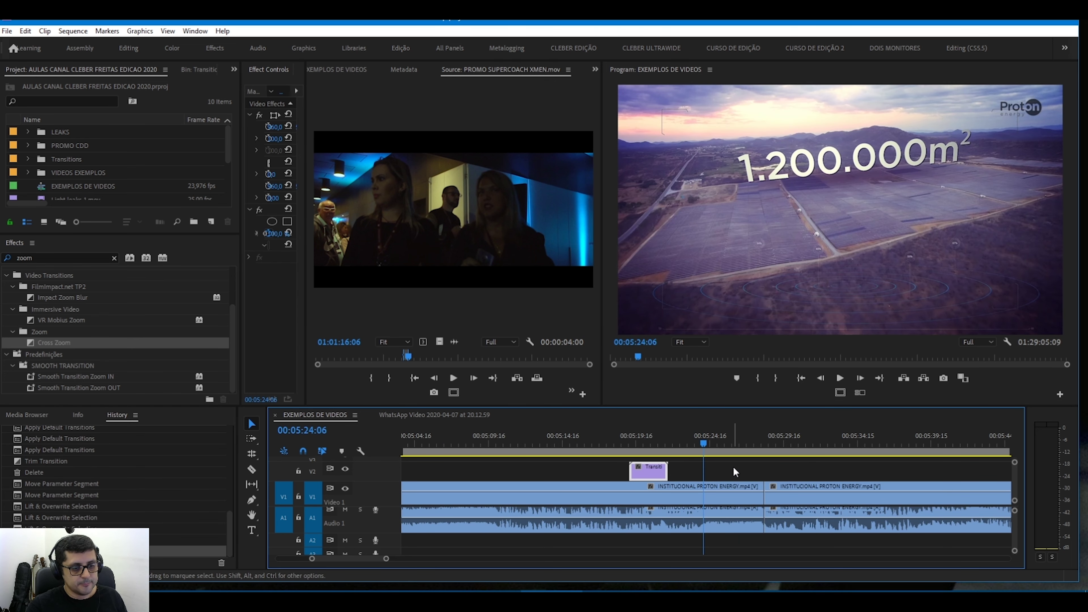
Step: Play the sequence from 00:05:23:00 across the bare cut between the two INSTITUCIONAL PROTON ENERGY clips
key(minus)
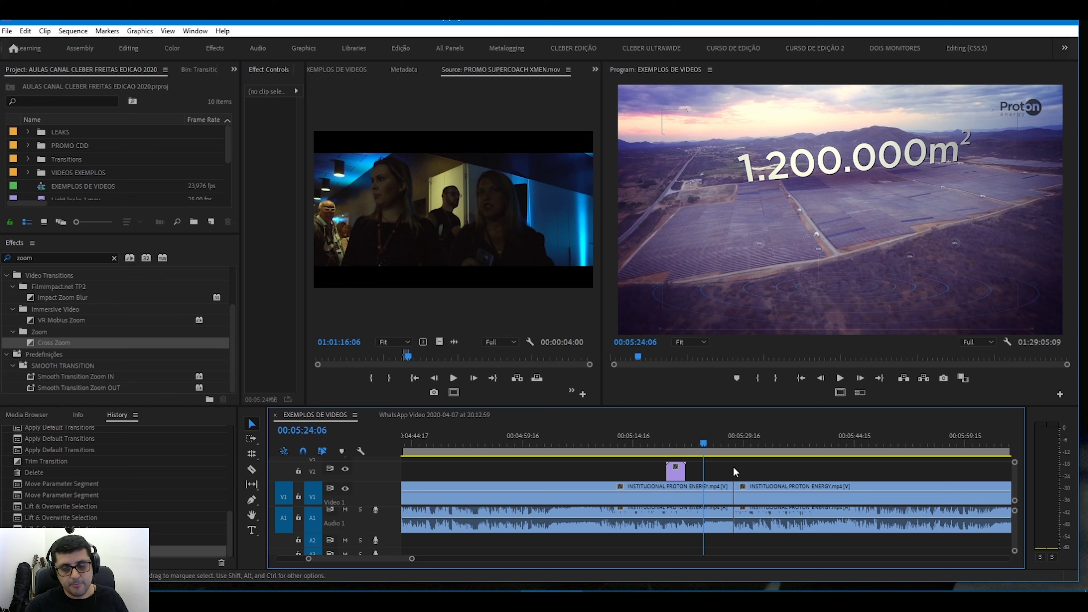
click(694, 447)
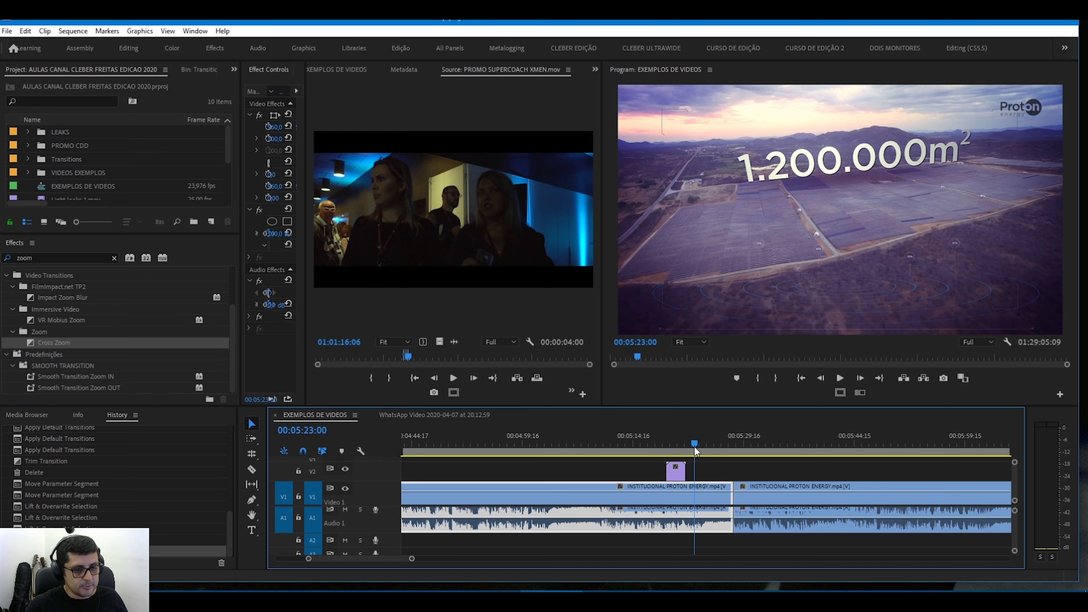
key(space)
click(724, 476)
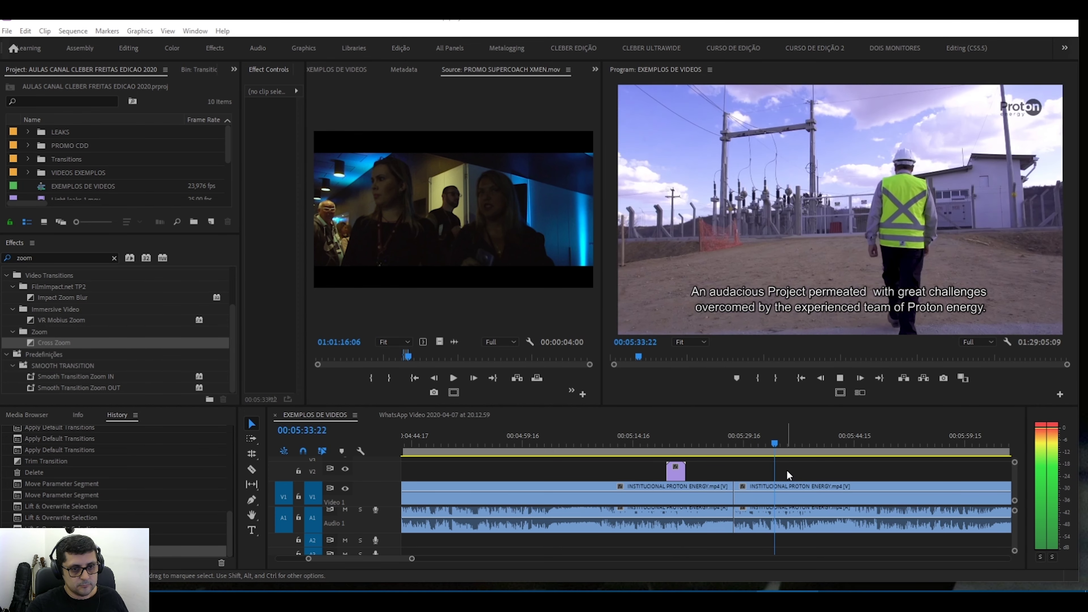
click(764, 462)
key(space)
click(762, 469)
Step: Scrub through the aerial solar-panel shot up to the cut at 00:05:28:04
drag(727, 440, 709, 441)
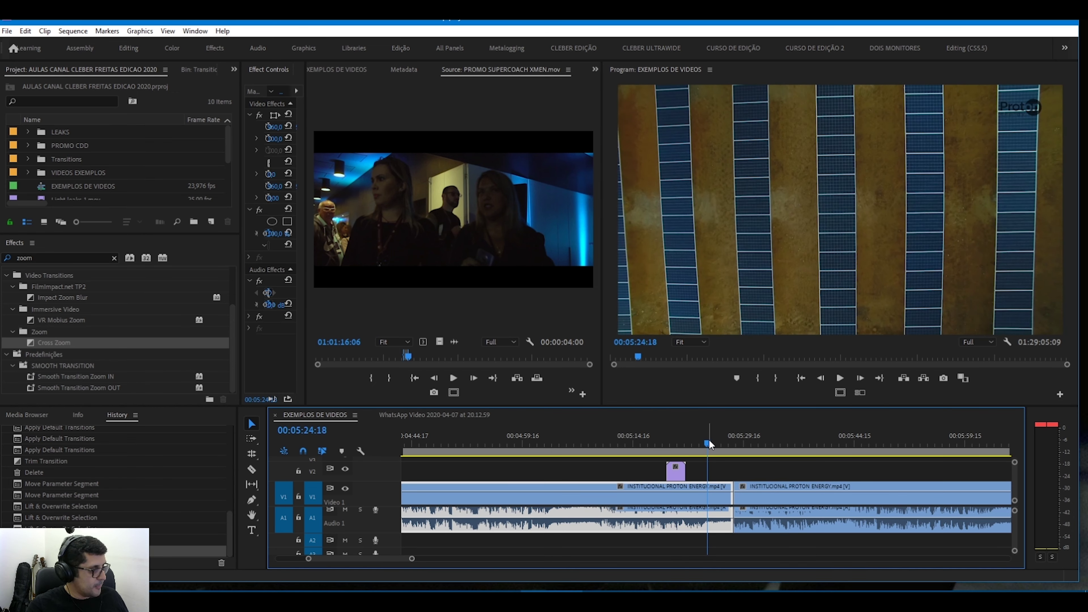
drag(708, 439, 717, 441)
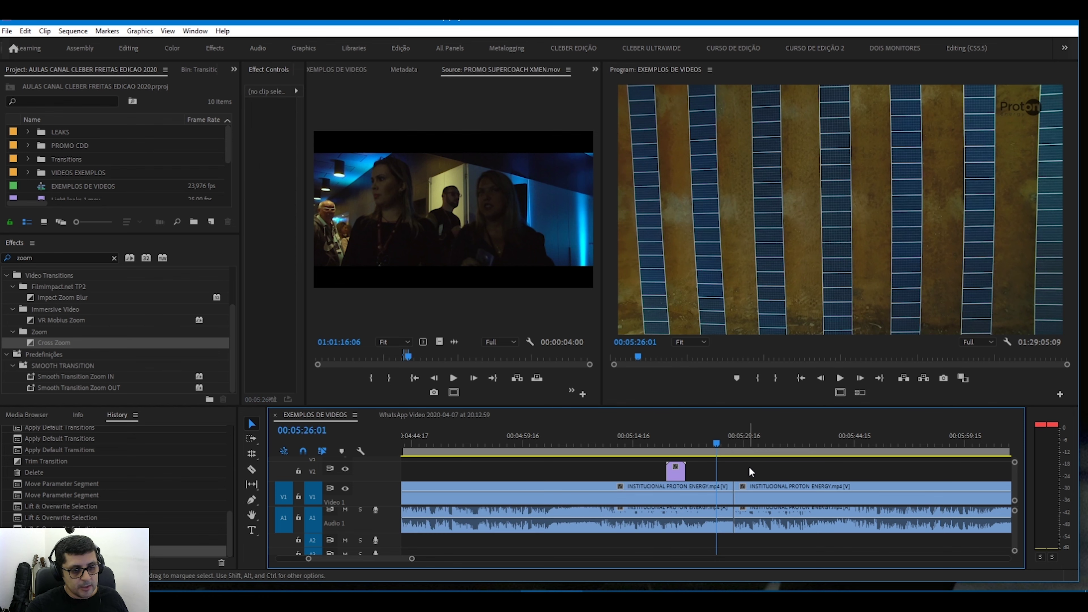
click(729, 441)
mouse_move(729, 440)
mouse_down()
mouse_move(713, 441)
mouse_move(812, 444)
mouse_move(725, 447)
mouse_move(734, 448)
mouse_up()
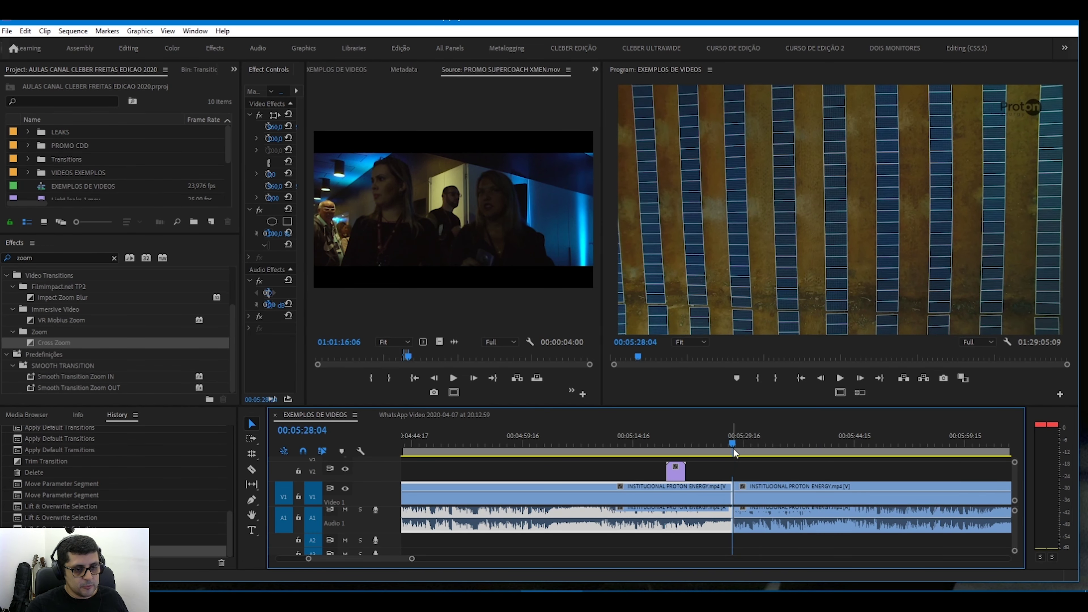
click(754, 467)
Step: Move the V2 transition clip over the cut near 00:05:28 and play the sequence through it
drag(677, 473, 711, 445)
click(774, 469)
key(space)
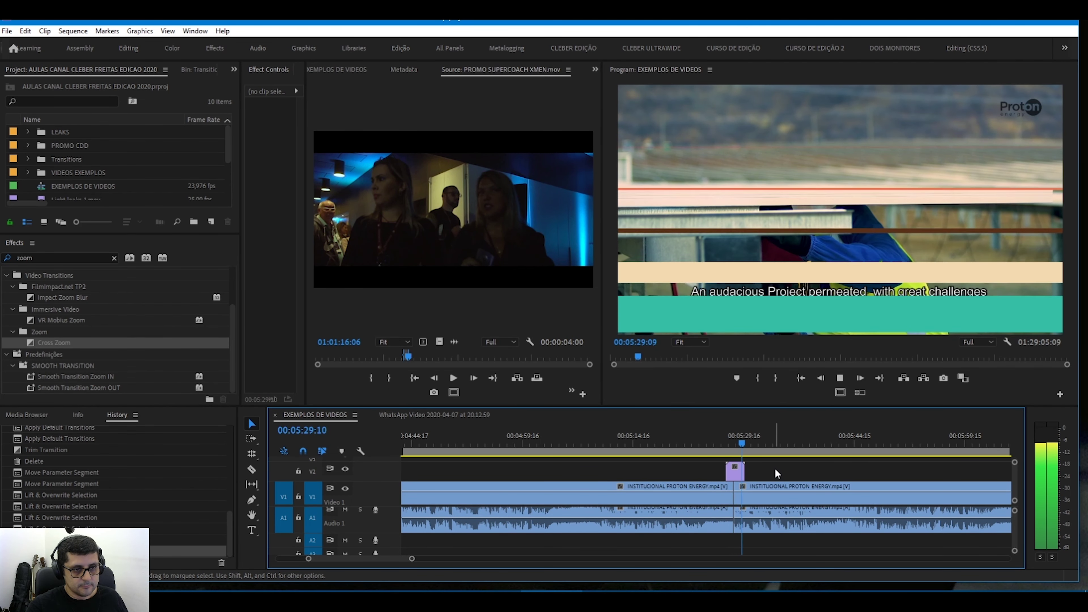
key(space)
click(775, 467)
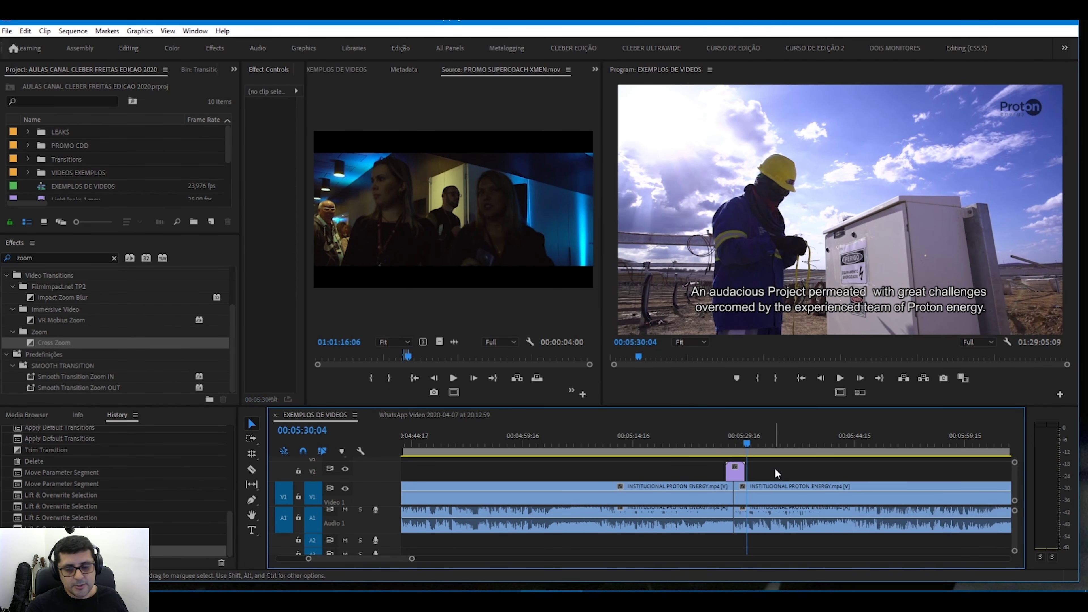
Step: Scrub forward and back across the V2 transition clip to review how it covers the cut
click(732, 442)
drag(734, 442, 746, 441)
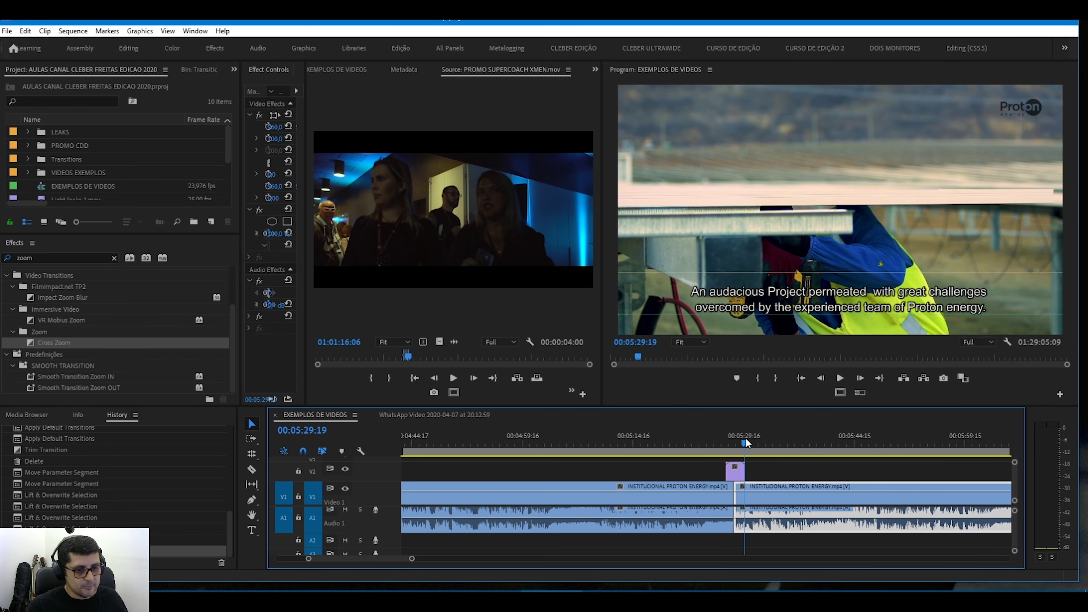
click(777, 468)
drag(747, 440, 722, 441)
click(773, 471)
Step: Move the V2 transition clip off the cut to about 00:05:34 and set the playhead to 00:05:28:04
key(minus)
key(minus)
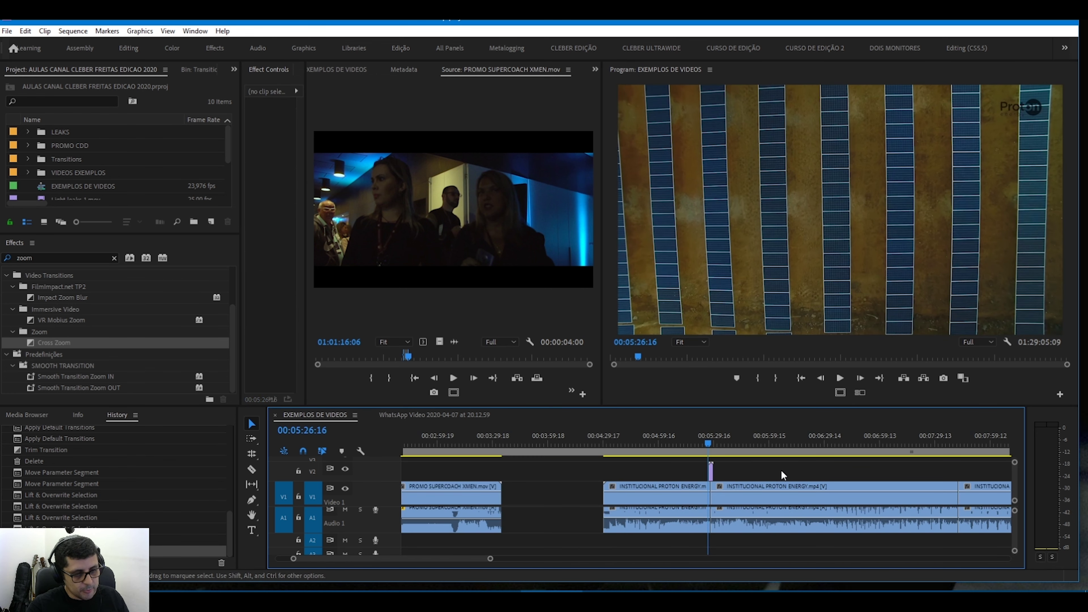
key(equal)
key(equal)
drag(719, 442, 790, 476)
click(727, 445)
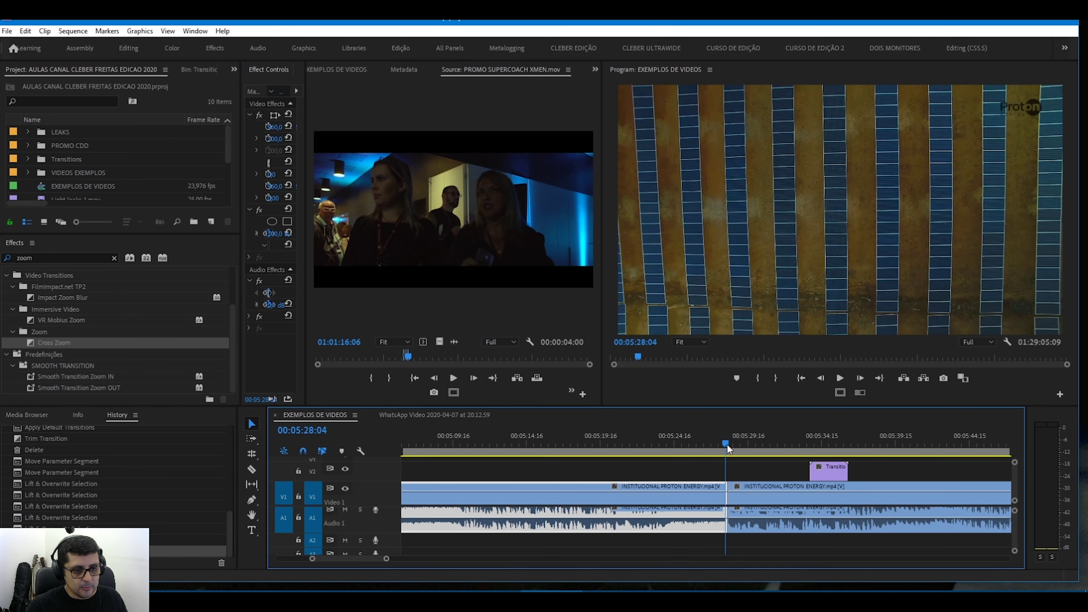
click(753, 471)
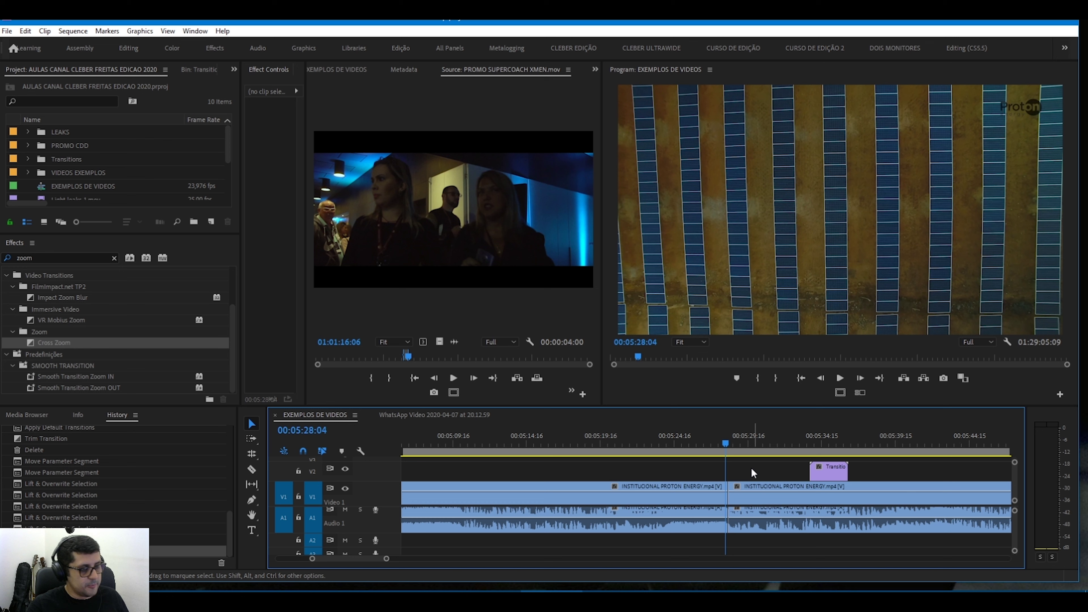
Step: Search the effects for "dip to" and apply Dip to Black at the cut between the two INSTITUCIONAL PROTON ENERGY clips
click(42, 257)
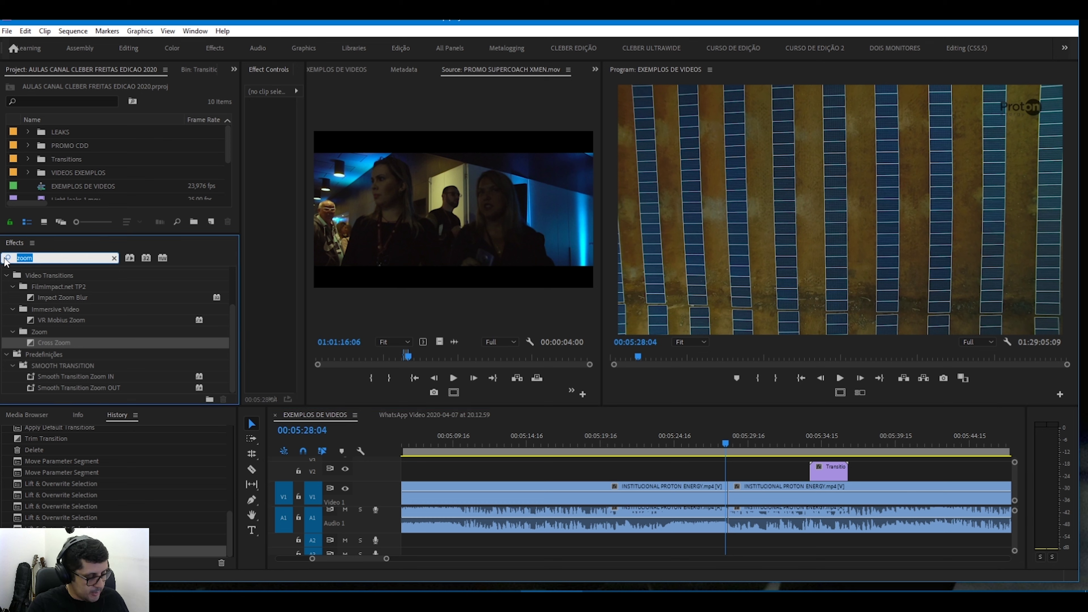
text(dip to)
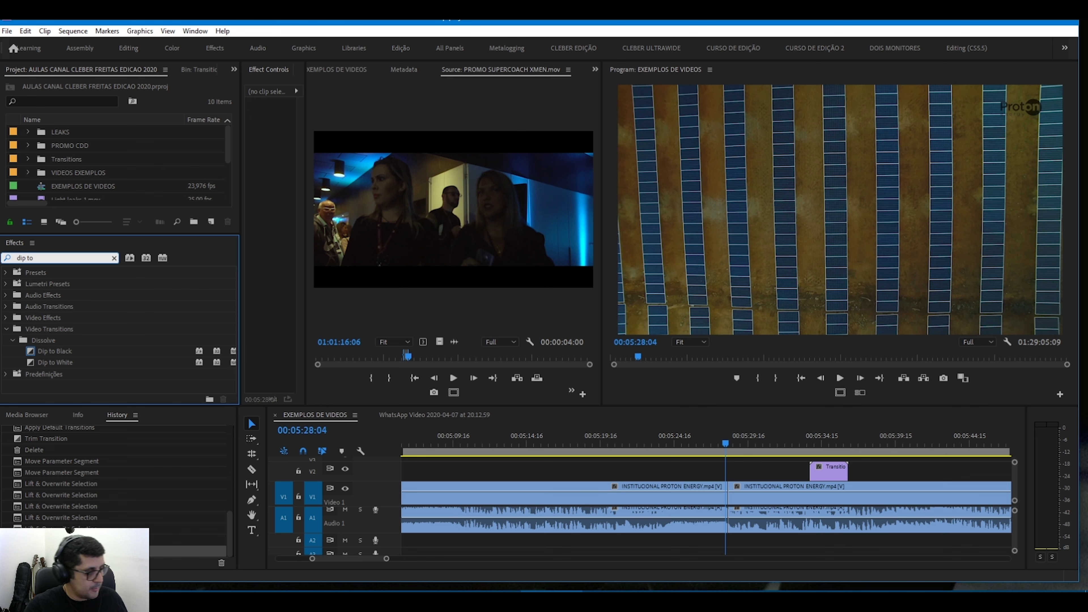
drag(28, 350, 730, 496)
Step: Play the sequence through the Dip to Black transition, stopping just after the cut
click(715, 442)
key(space)
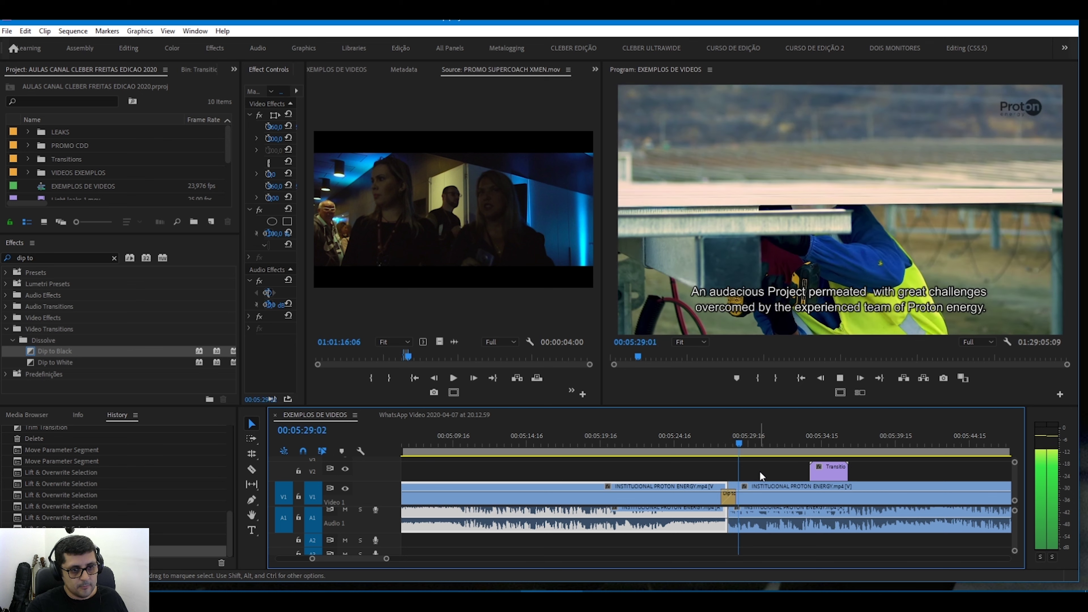
key(space)
click(759, 470)
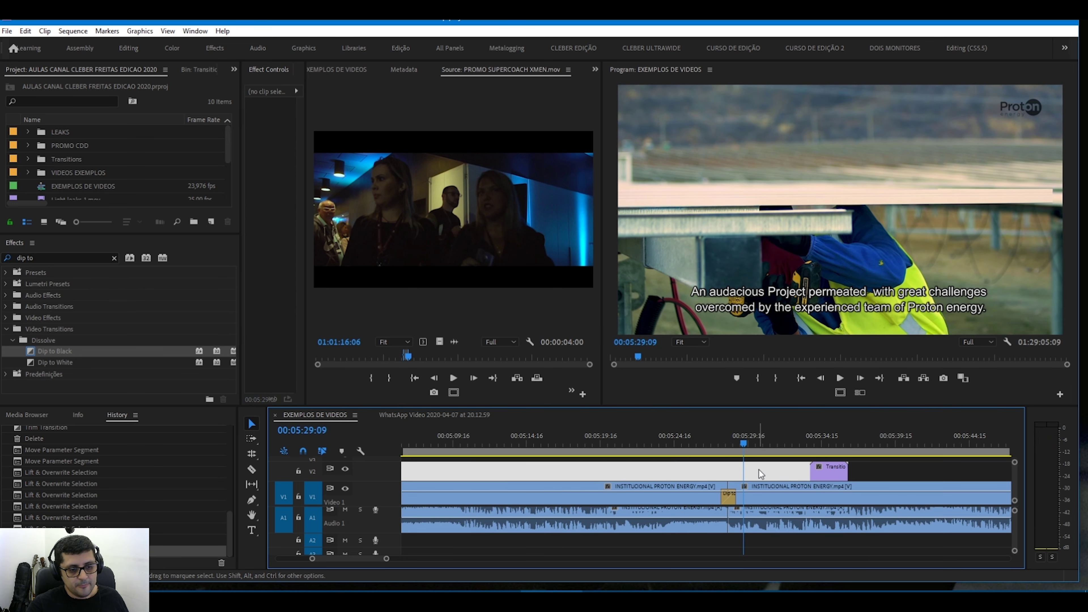
Step: Move the V2 transition clip back over the cut and play the sequence from before the cut until just after it
drag(831, 472, 712, 442)
click(712, 443)
key(space)
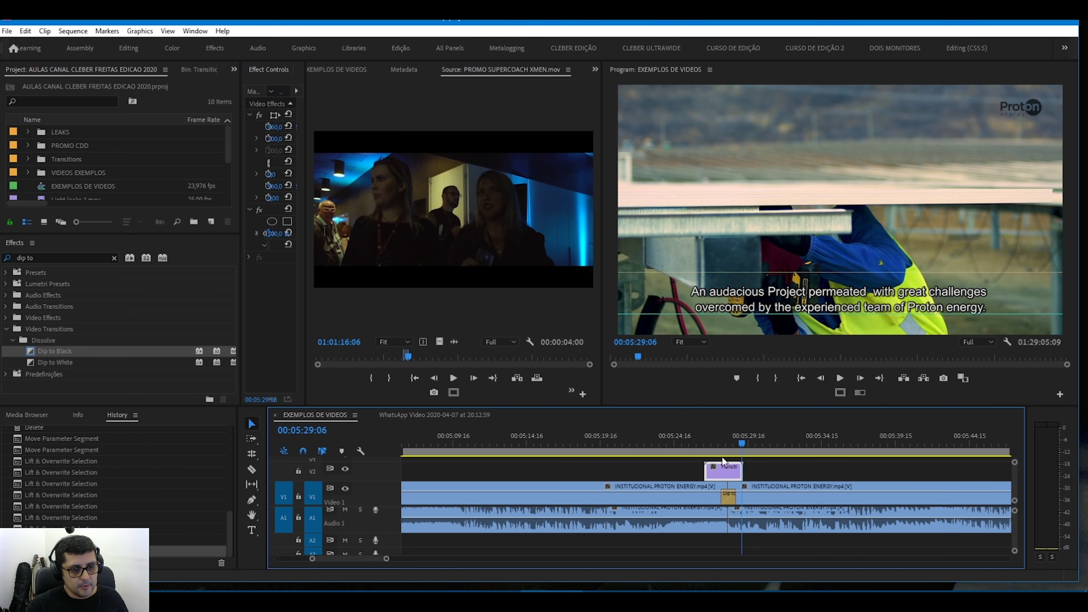
Step: Move the transition clip off the cut again, keeping it on V2 at about 00:05:33
drag(721, 475, 802, 484)
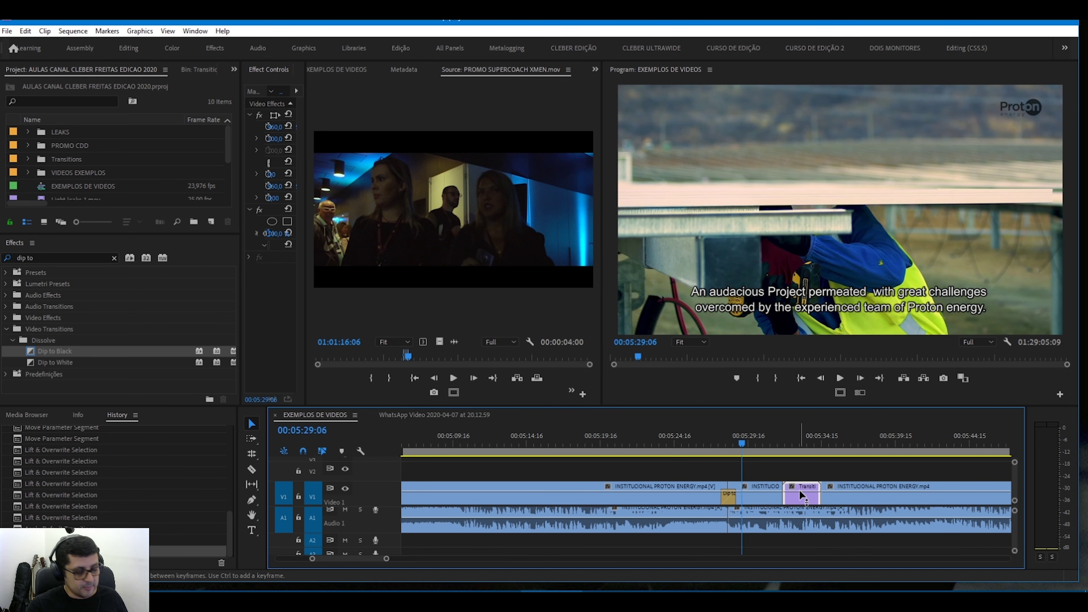
key(ctrl+z)
drag(730, 472, 818, 476)
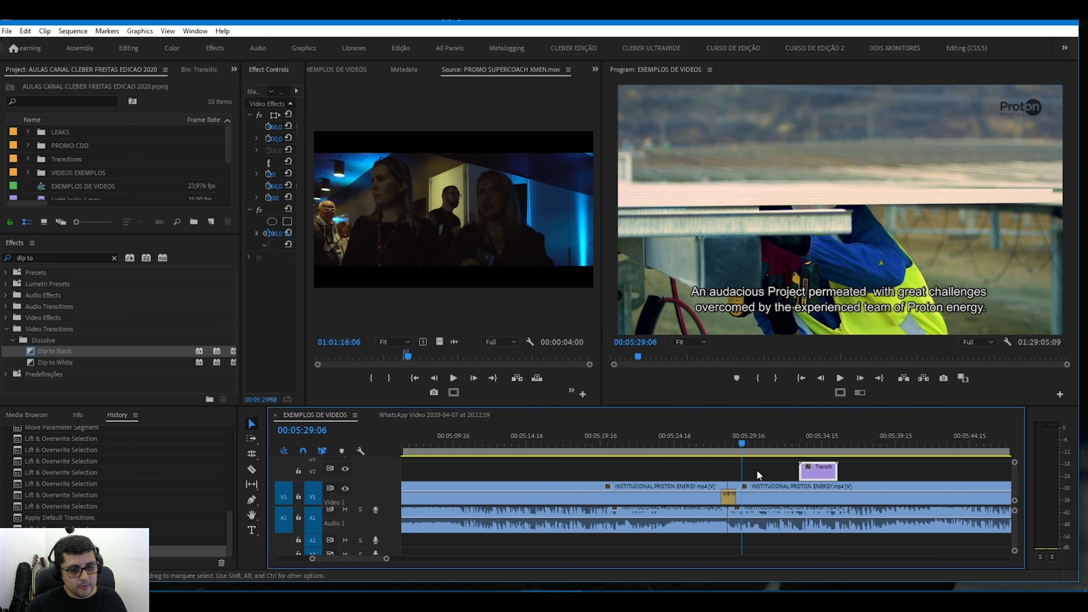
Step: Apply Dip to White at the cut between the two INSTITUCIONAL PROTON ENERGY clips and play from 00:05:26:20 through the transition
drag(32, 361, 729, 499)
click(707, 439)
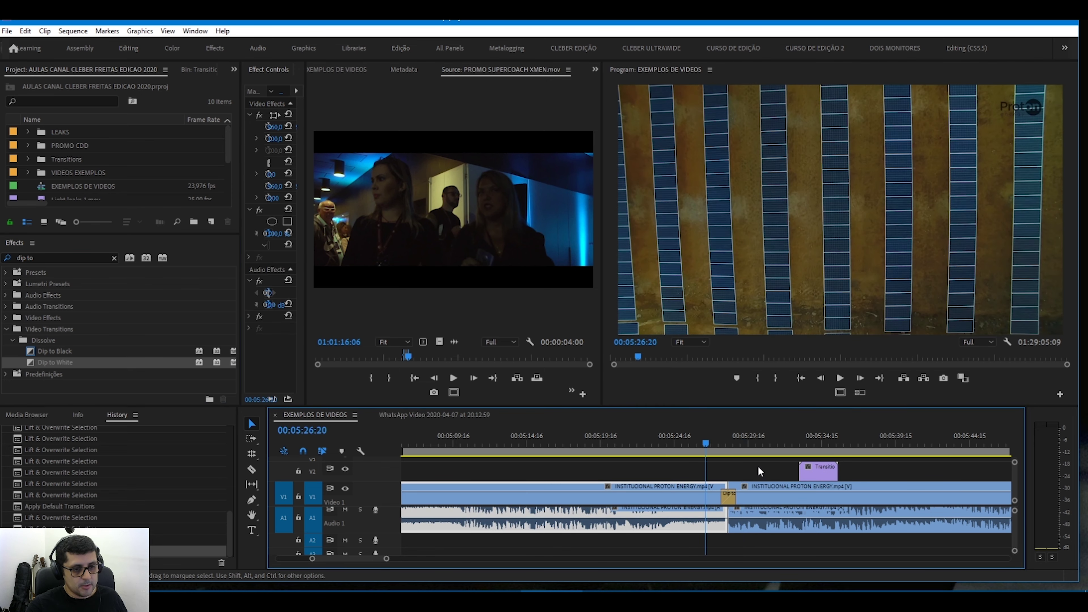
key(space)
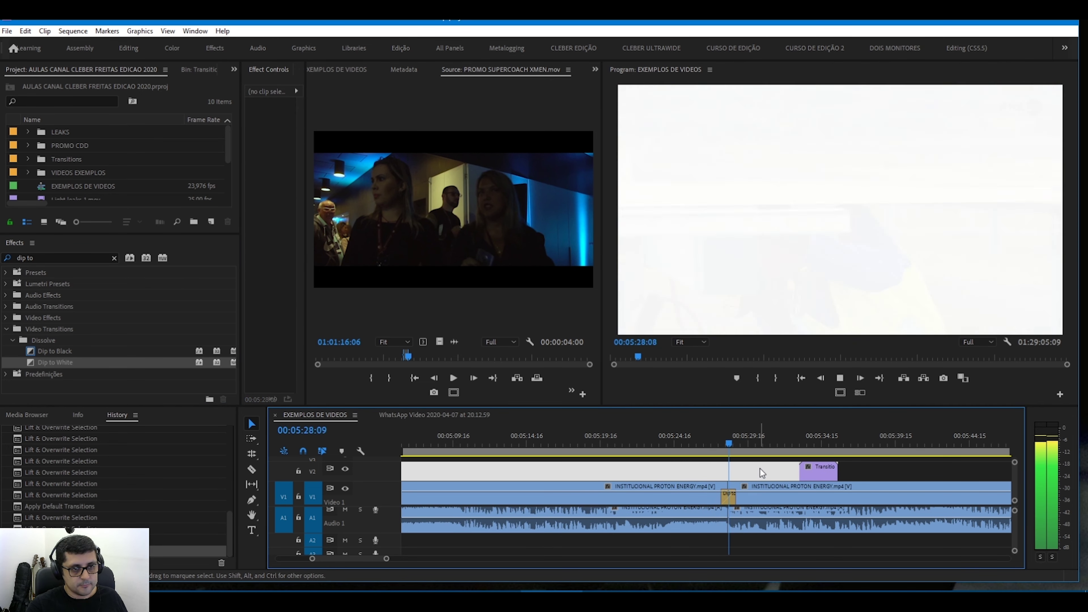
key(space)
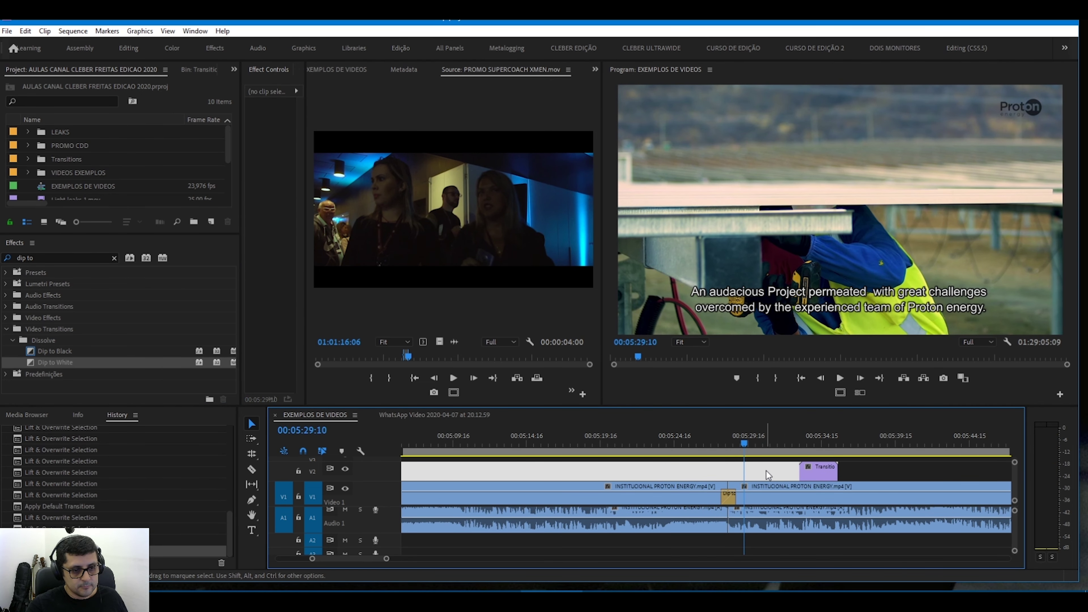
Step: Look over the INSTITUCIONAL PROTON ENERGY clips in the timeline with the playhead at 00:05:19:05
key(minus)
key(minus)
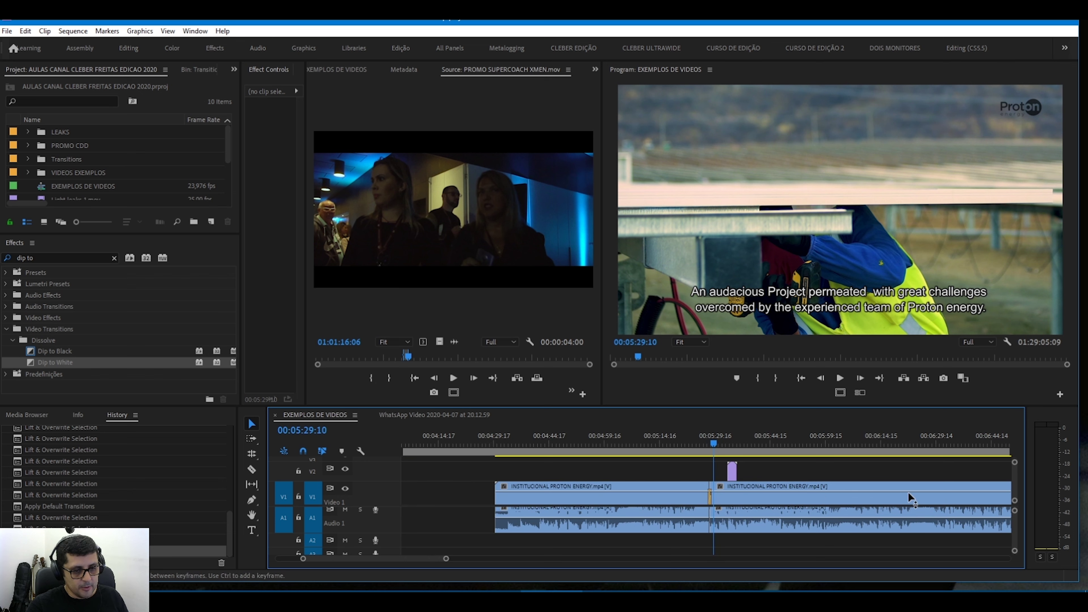
scroll(383, 499, up, 2)
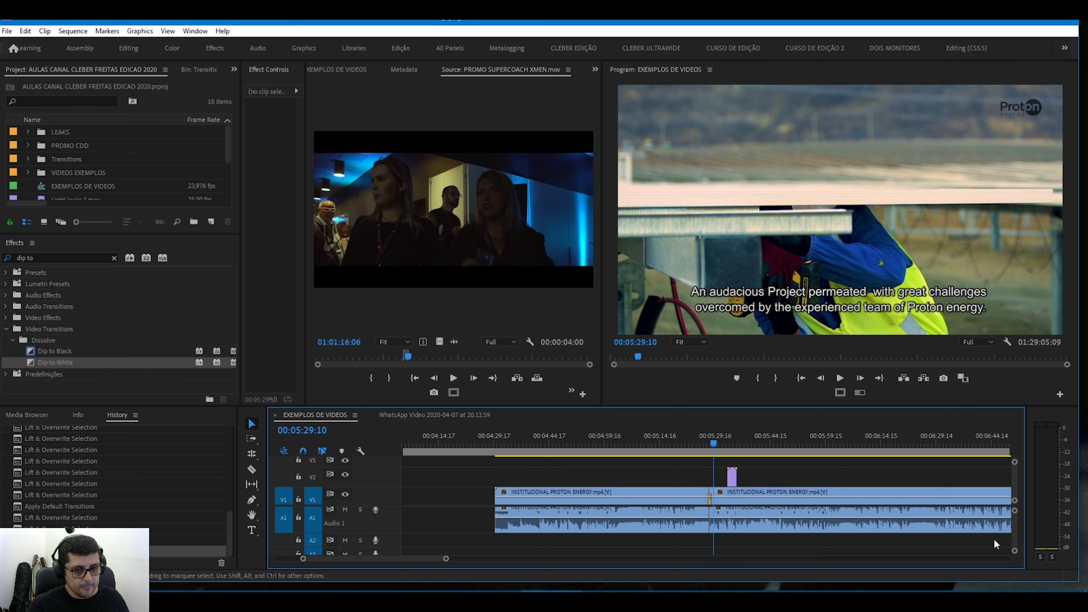
scroll(1016, 533, up, 1)
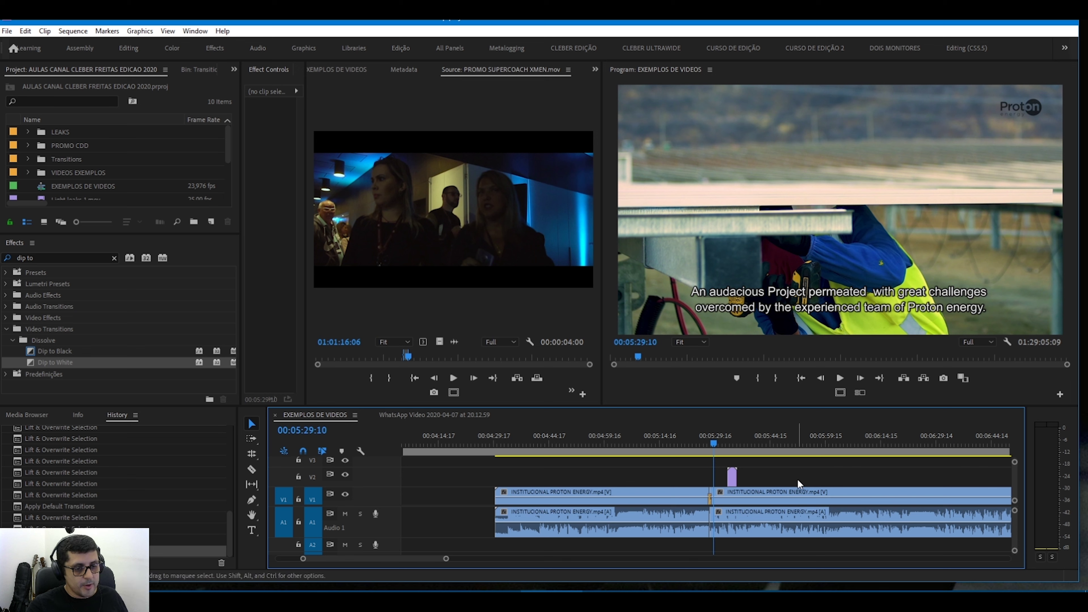
key(minus)
key(minus)
key(minus)
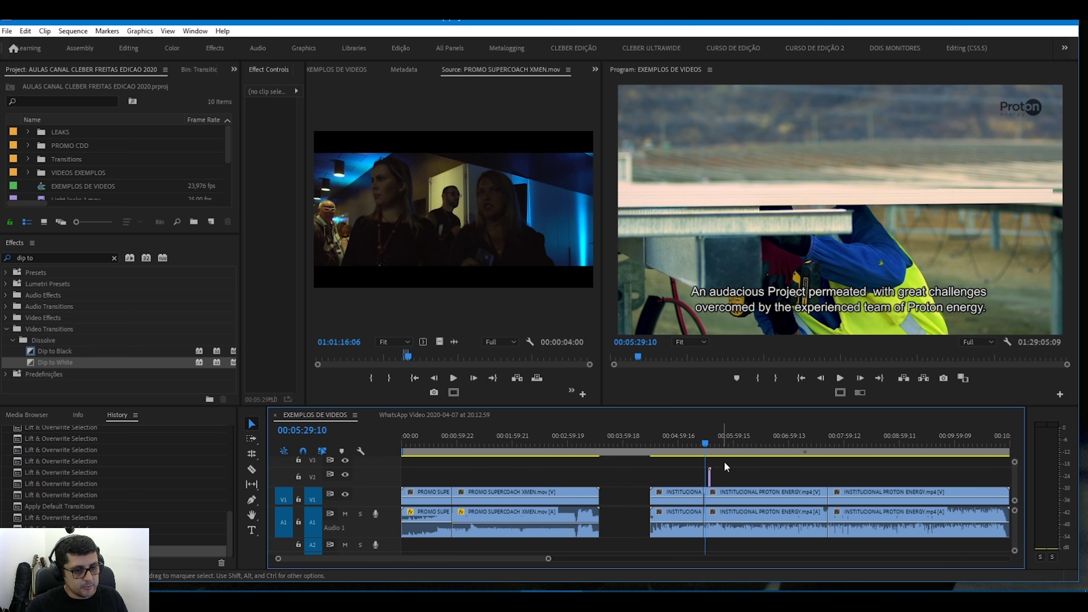
click(697, 444)
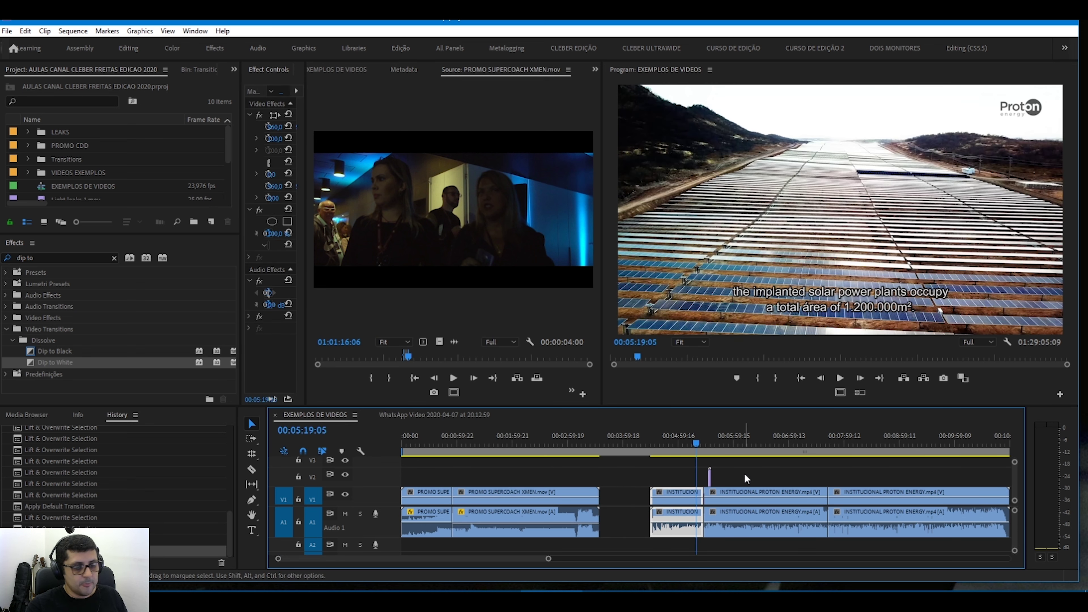
key(equal)
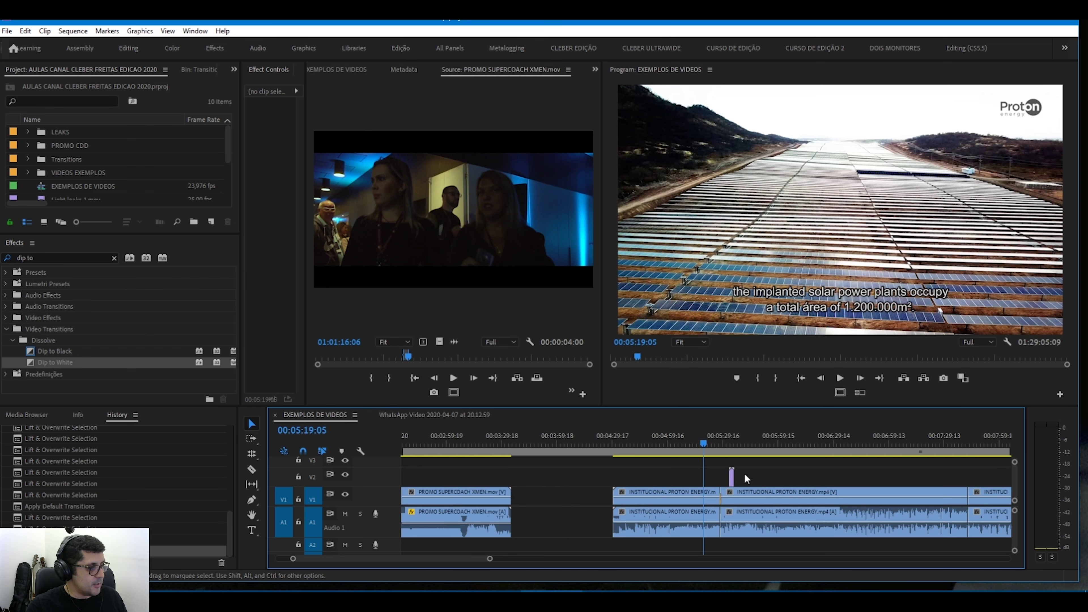
key(equal)
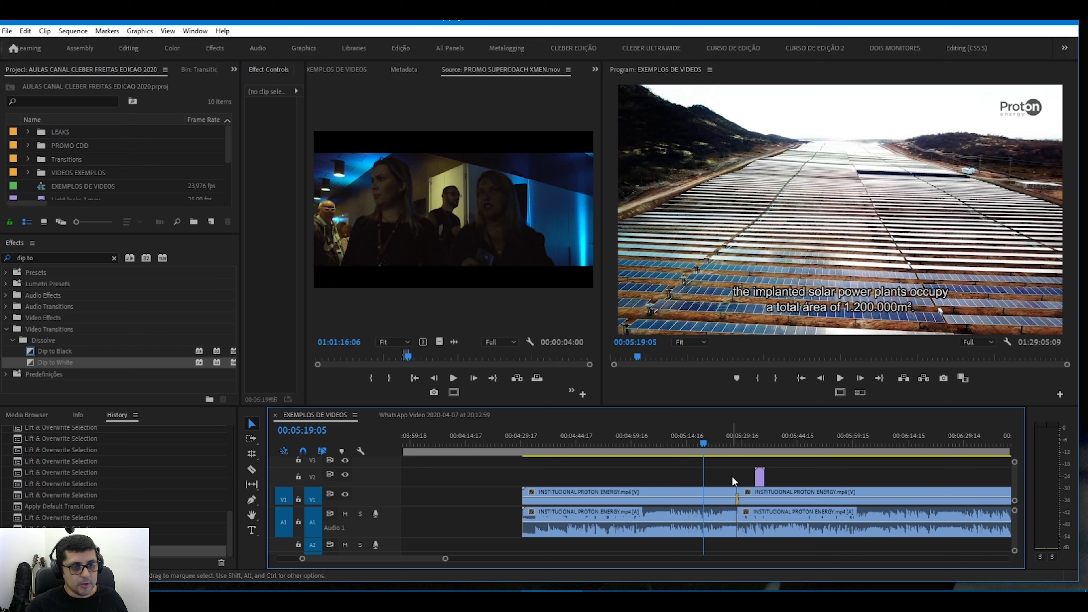
Step: Look over the whole sequence, checking the second PROMO SUPERCOACH XMEN clip at 00:01:54:23
key(backslash)
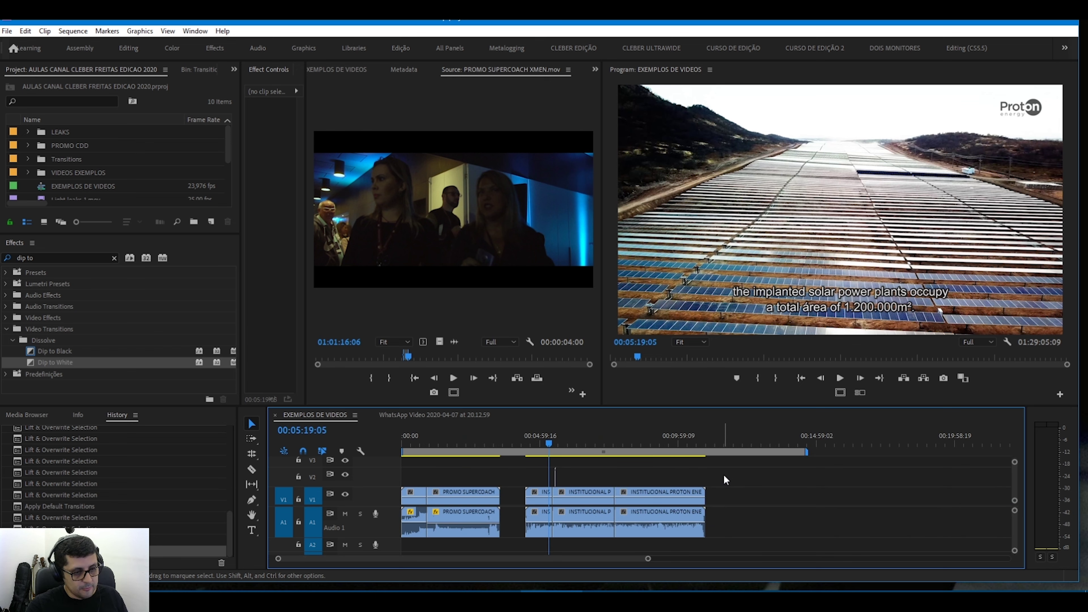
click(465, 437)
key(equal)
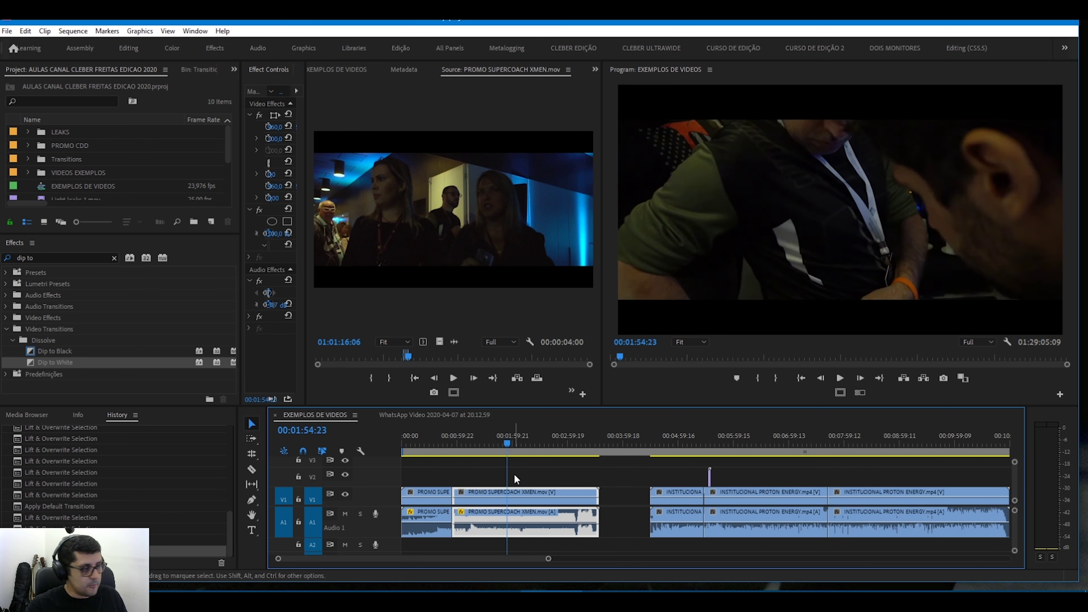
key(minus)
key(minus)
click(514, 475)
key(equal)
key(equal)
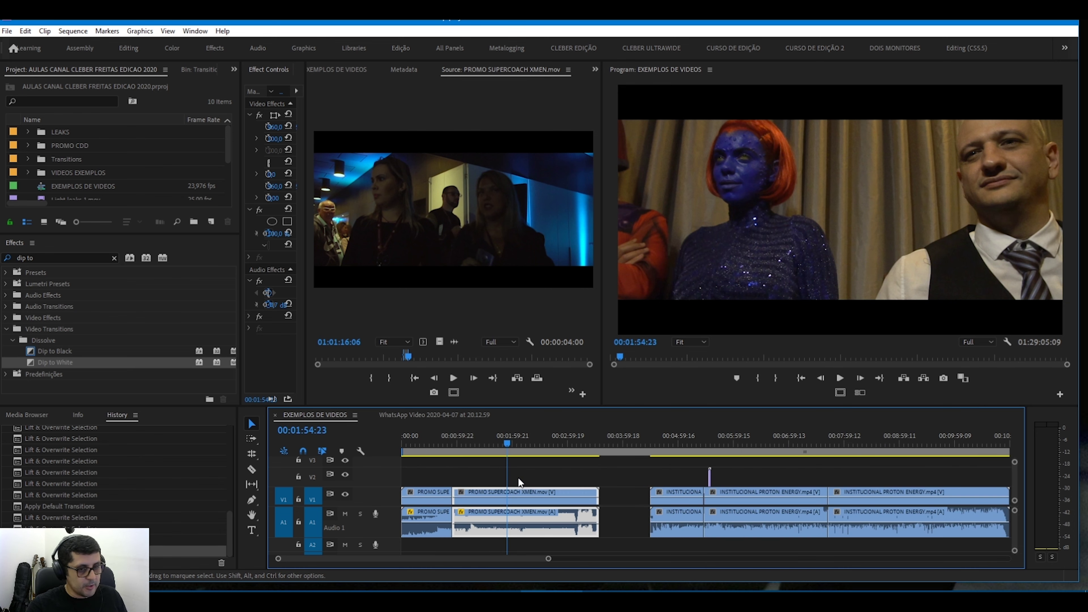
key(minus)
key(minus)
key(minus)
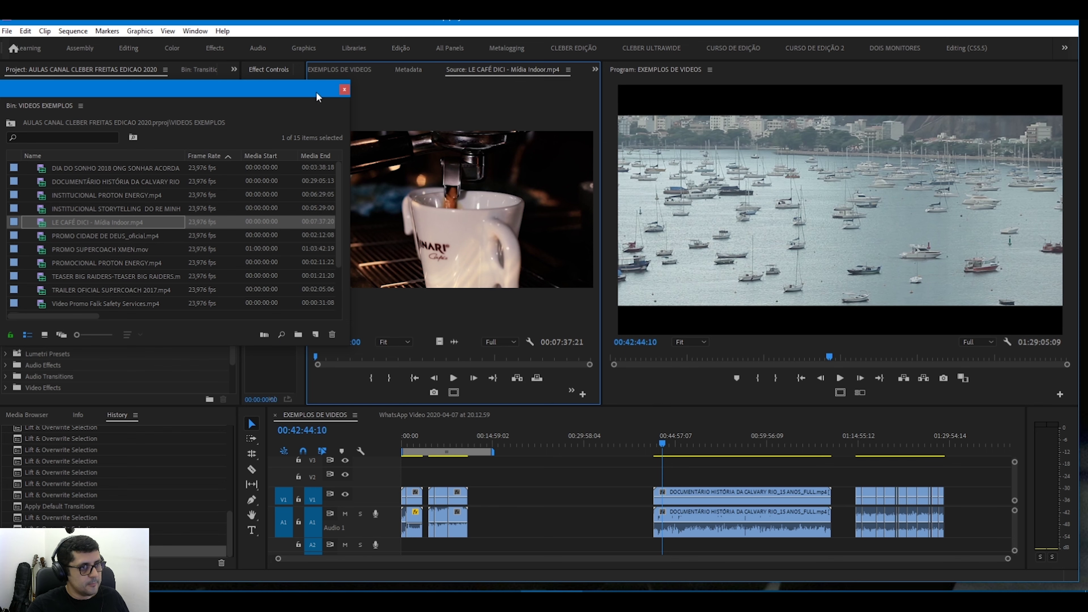
Step: Dock the VIDEOS EXEMPLOS bin beside the project and place only the video of LE CAFÉ DICI - Mídia Indoor.mp4 on V1 near 00:14:27
drag(317, 96, 322, 159)
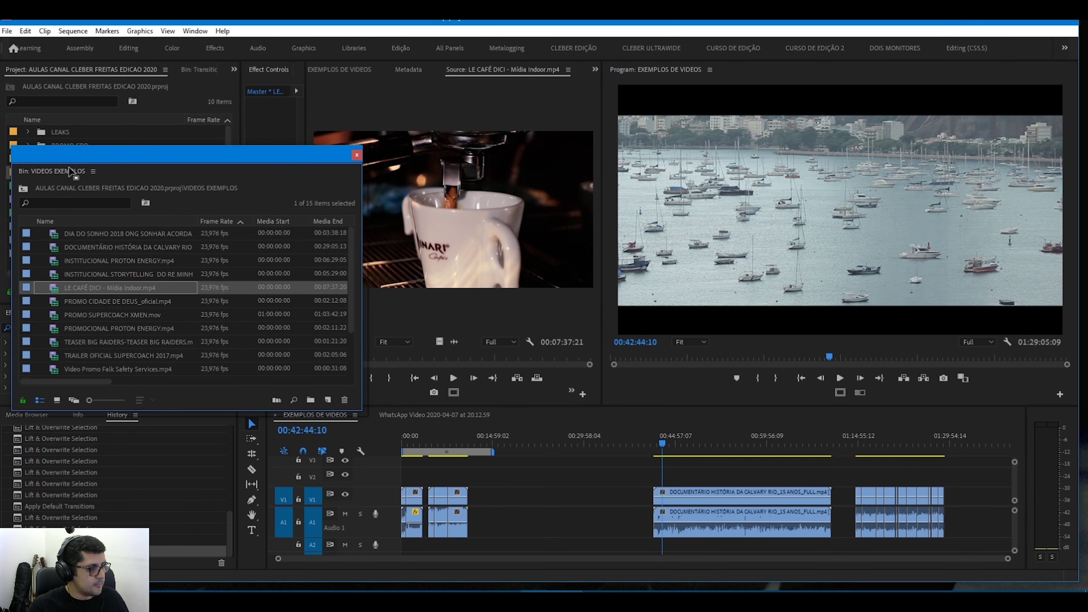
drag(71, 172, 233, 180)
drag(445, 357, 450, 357)
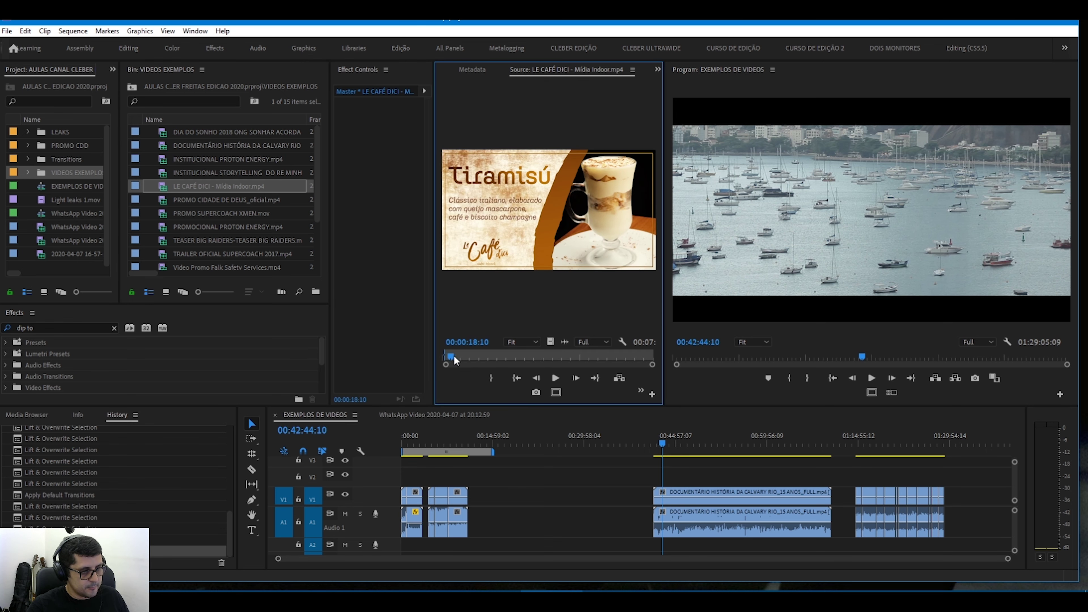
drag(550, 342, 497, 499)
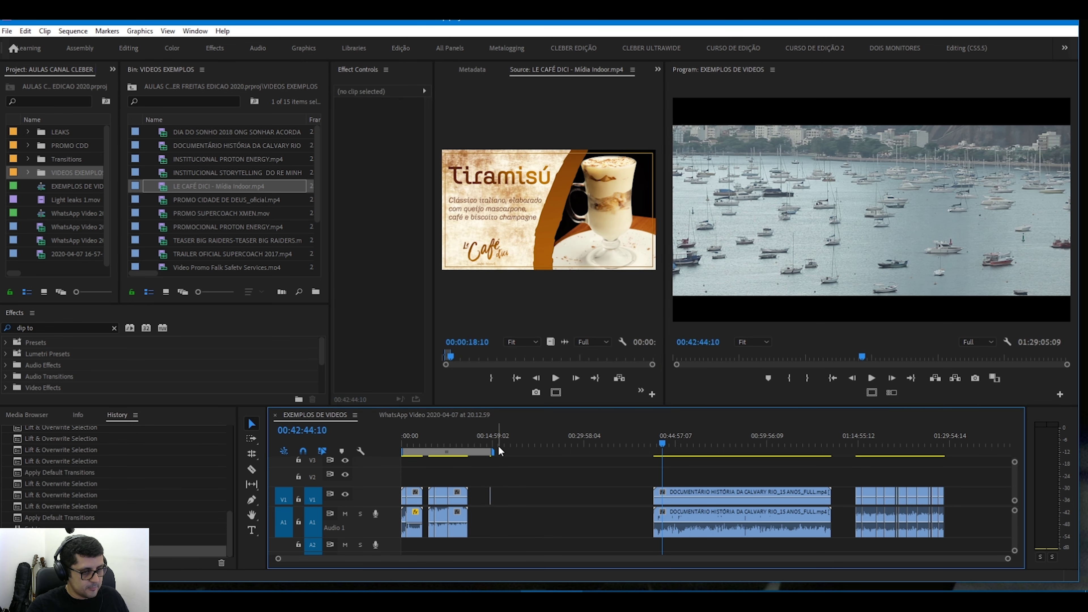
Step: Extend the end of the LE CAFÉ DICI clip to about 00:15:00 and set the playhead to 00:14:33:23
key(=)
key(=)
key(=)
key(=)
key(=)
drag(788, 496, 882, 506)
key(-)
click(733, 443)
drag(733, 443, 713, 457)
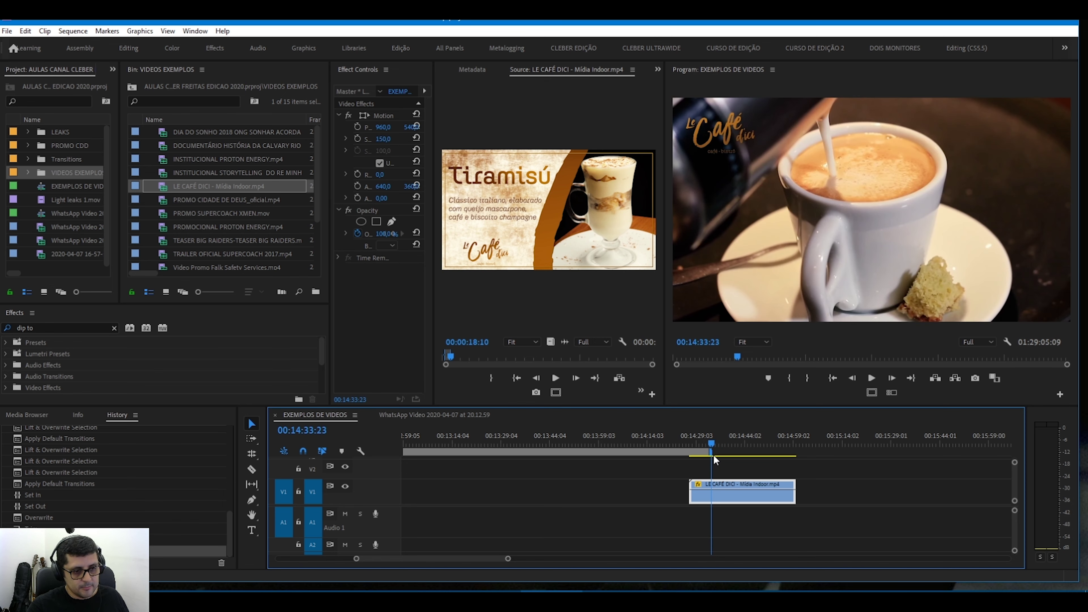
Step: Play the LE CAFÉ DICI clip from about 00:14:33:19 to review the transition from the coffee cup to the red logo screen
click(732, 463)
key(space)
key(space)
drag(715, 441, 713, 447)
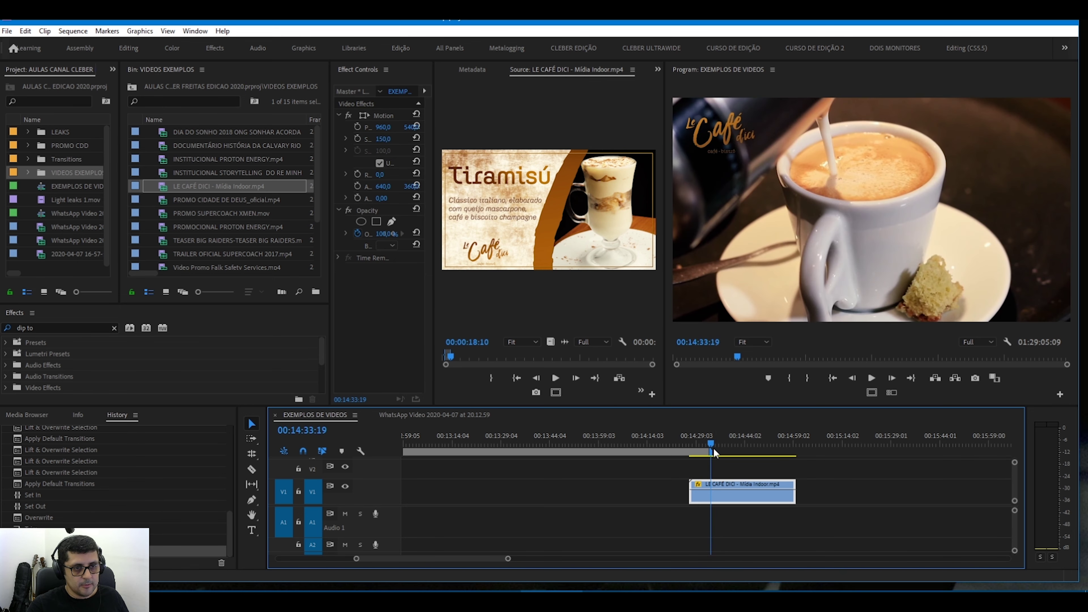
click(735, 467)
key(space)
key(space)
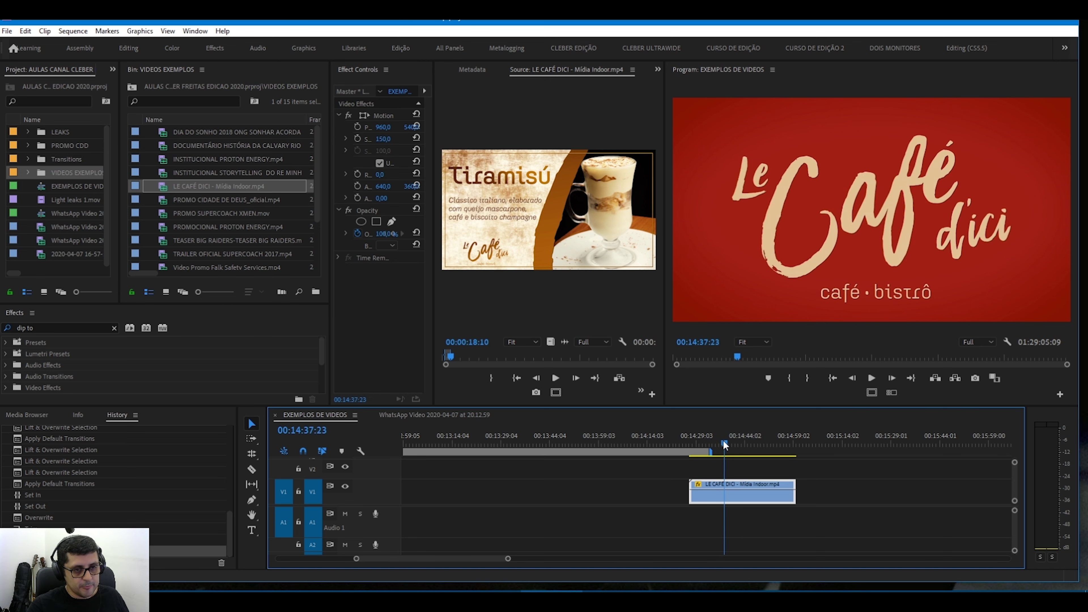
Step: Play the LE CAFÉ DICI clip from 00:14:37:20 to 00:14:39:11 to review how the red logo screen gives way to the Tiramisú card
drag(726, 440, 722, 443)
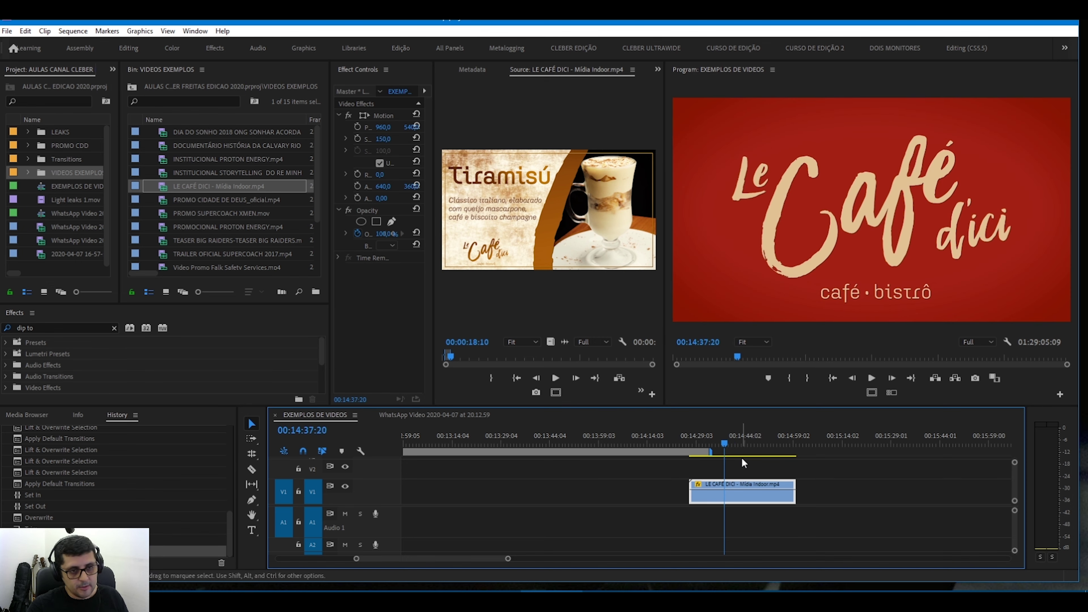
key(space)
click(746, 465)
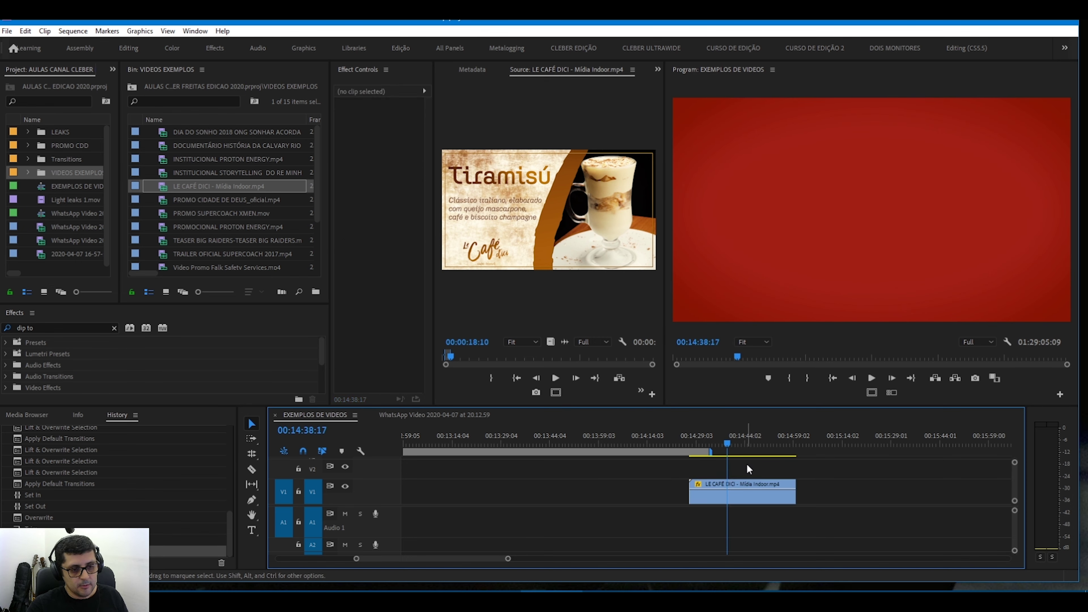
key(space)
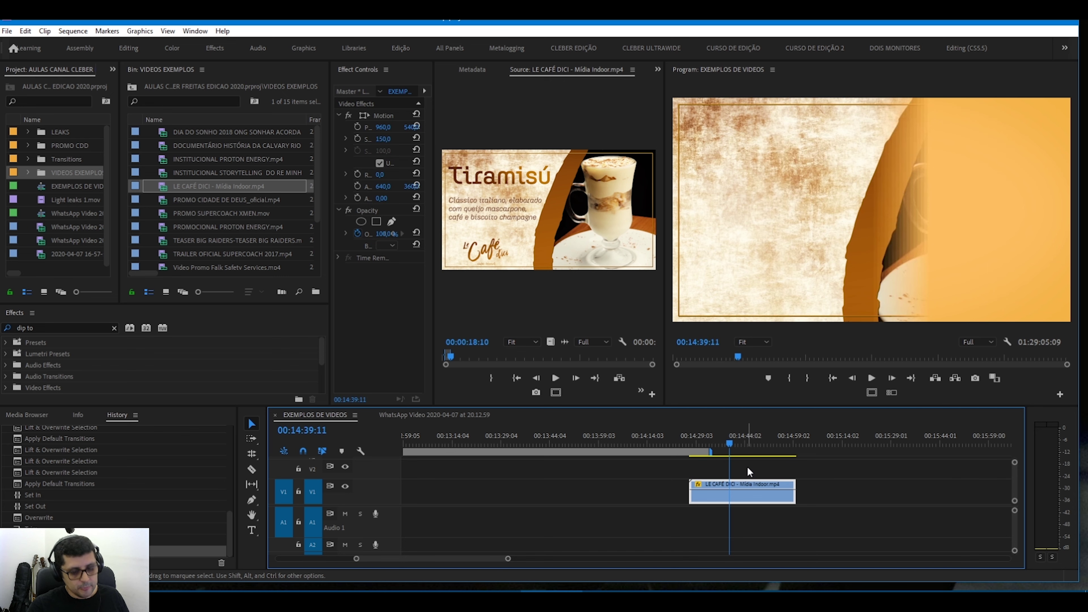
Step: Step frame by frame back to 00:14:39:06 and forward to 00:14:40:11 to examine the wipe into the Tiramisú card
key(Left)
key(Left)
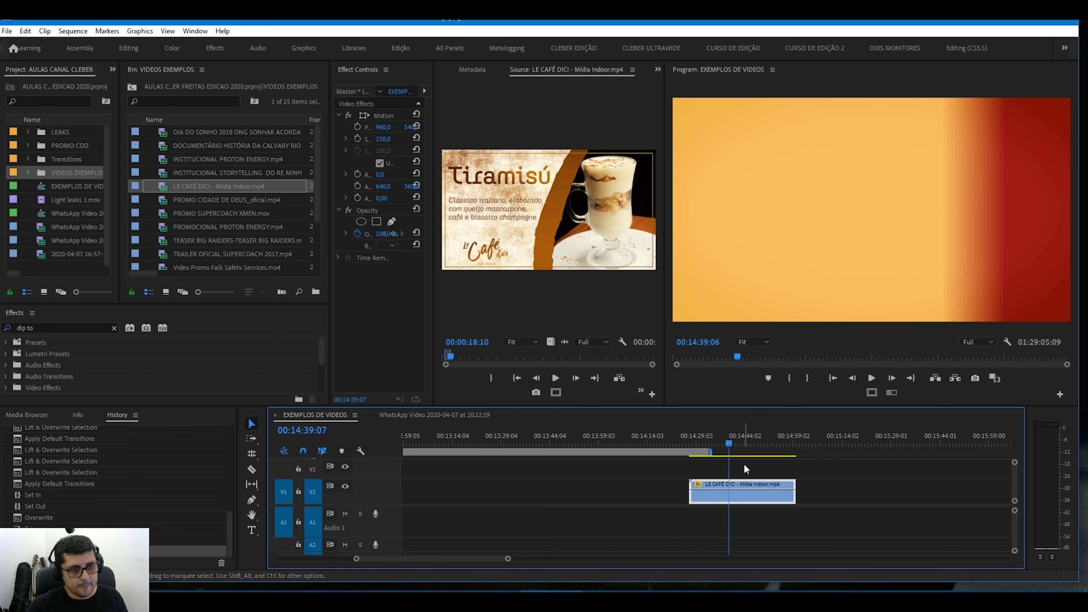
key(Right)
key(Left)
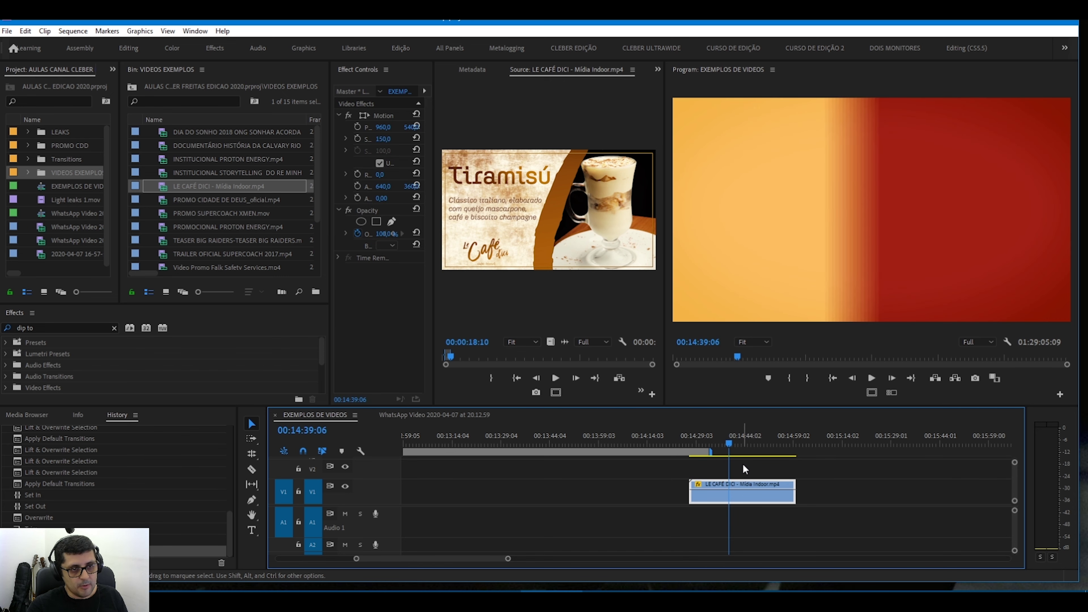
key(Right)
key(Right)
key(Right)
key(Right)
key(Right)
key(Right)
key(Right)
key(Right)
key(Right)
key(Right)
key(Right)
key(Right)
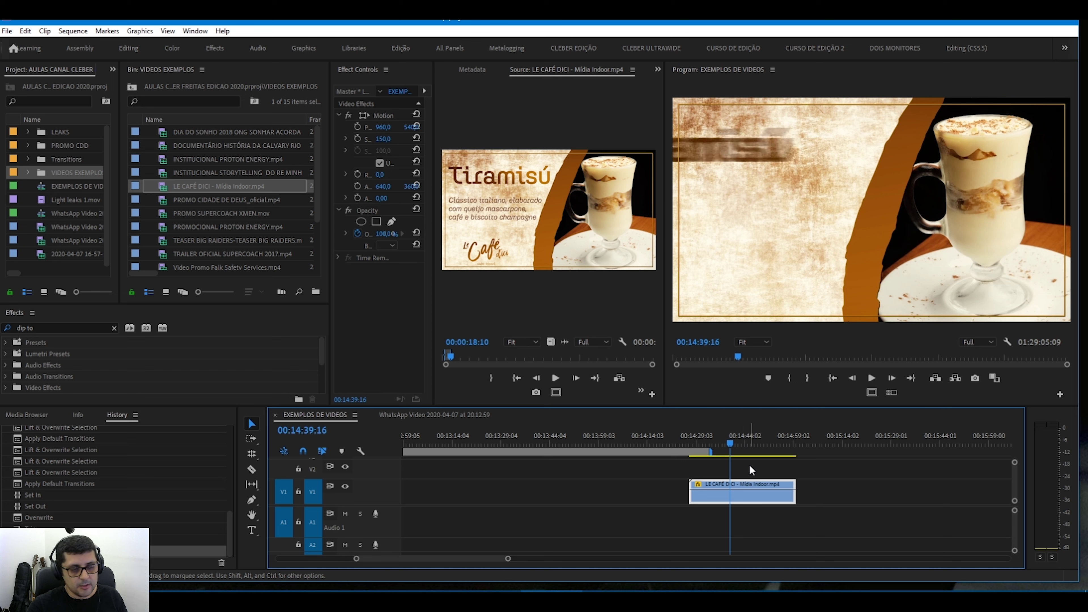
key(Right)
key(Right)
key(Right)
key(Right)
key(Right)
key(Right)
key(Right)
key(Right)
key(Right)
key(Right)
key(Right)
key(Right)
key(Right)
key(Right)
key(Right)
key(Right)
key(Right)
key(Right)
key(Right)
key(Right)
key(Right)
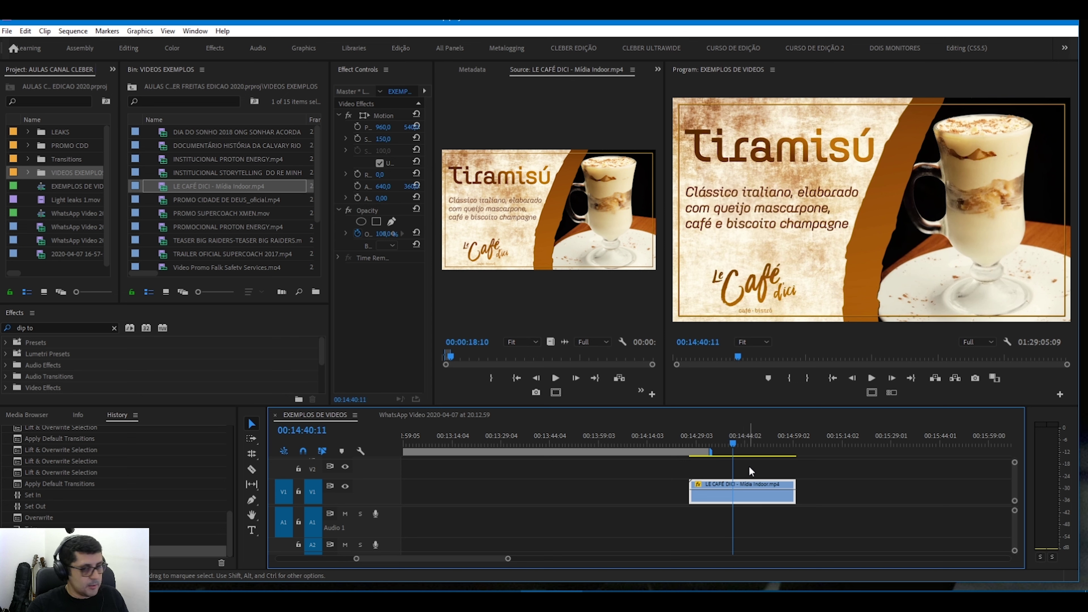
Step: Look over the wider sequence and set the playhead to 00:08:52:21 in the last INSTITUCIONAL PROTON ENERGY clip
click(749, 467)
key(minus)
key(minus)
key(minus)
key(minus)
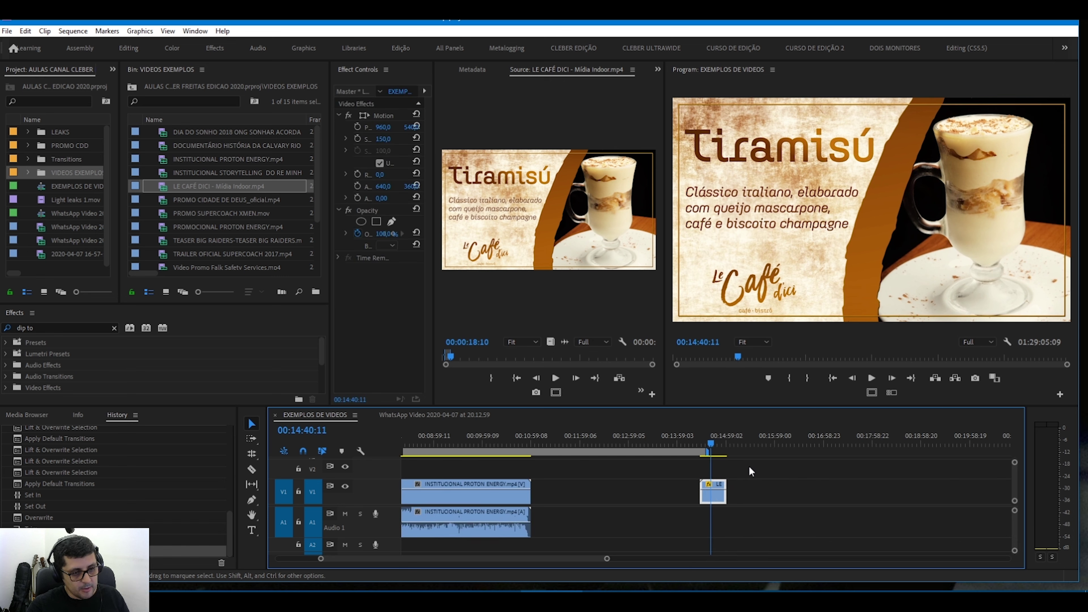
key(d)
click(638, 487)
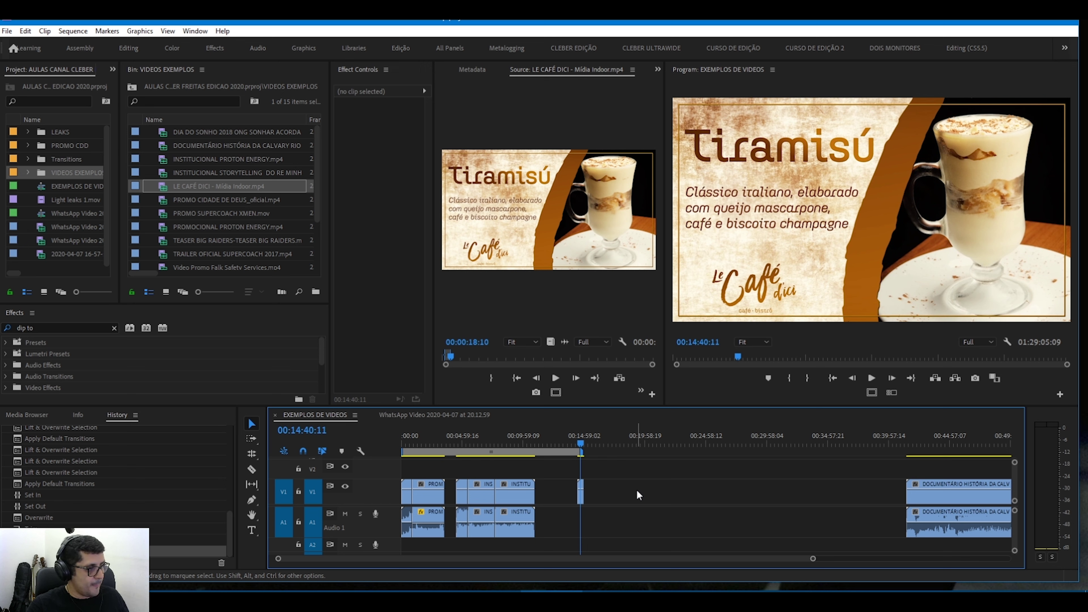
click(510, 439)
click(524, 468)
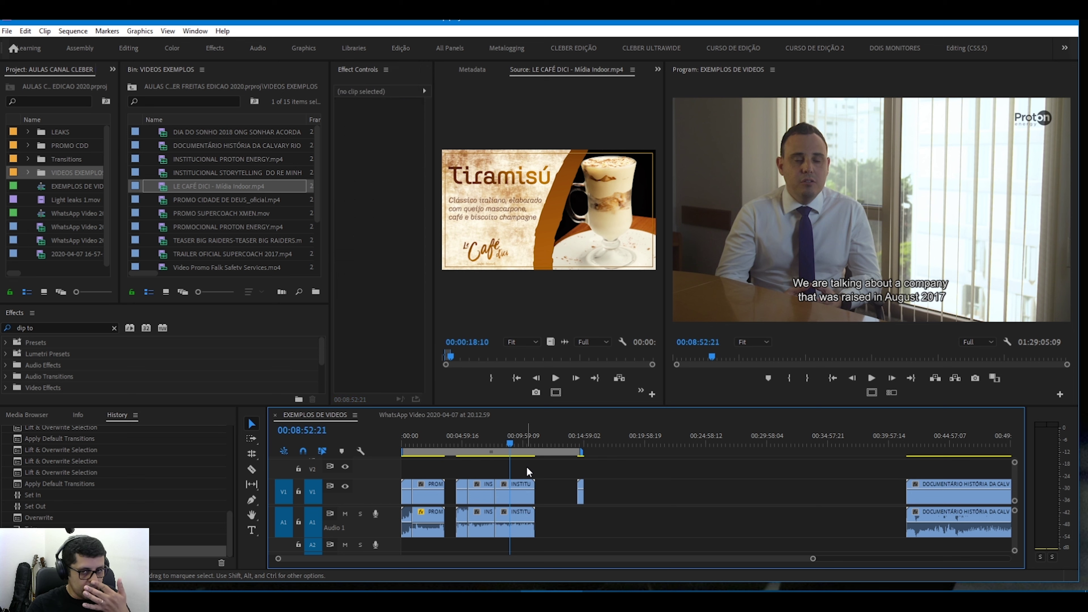
Step: Open TEASER BIG RAIDERS-TEASER BIG RAIDERS.mp4 from the VIDEOS EXEMPLOS bin in the source monitor
click(162, 214)
scroll(162, 214, down, 1)
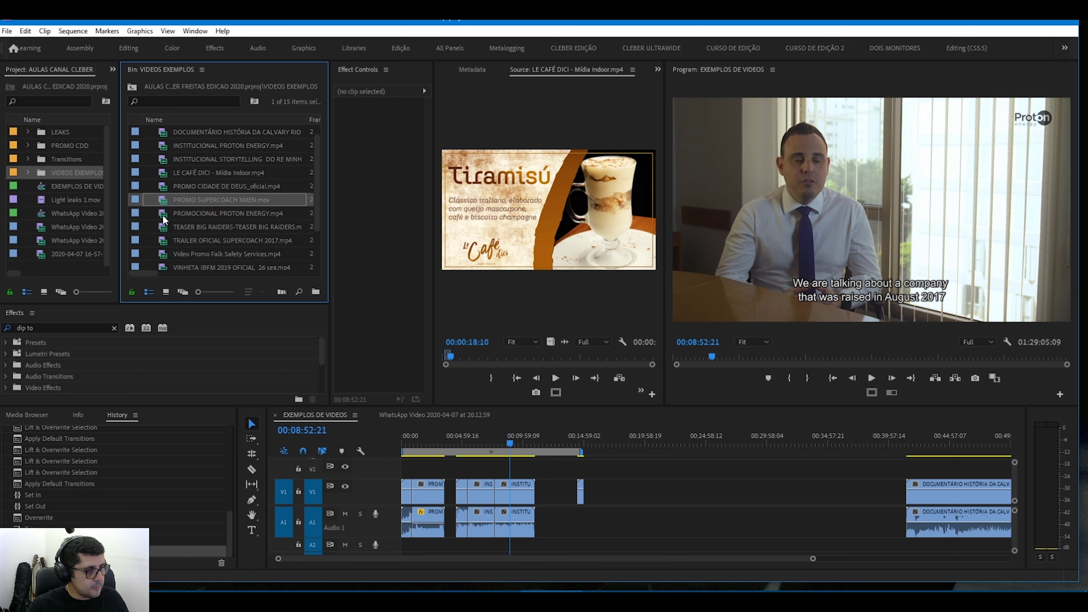
click(163, 229)
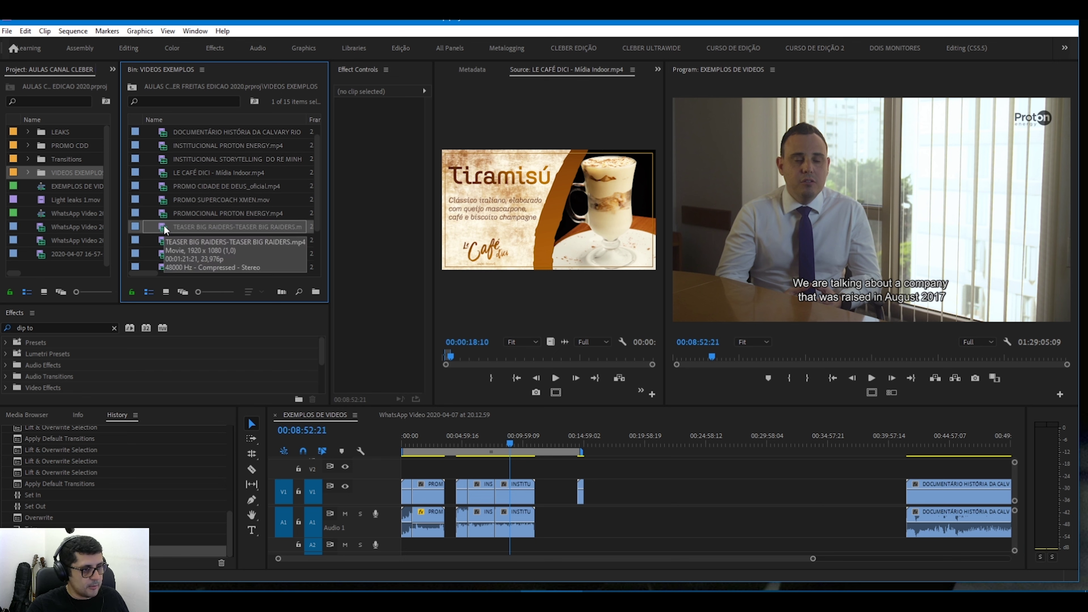
double_click(163, 225)
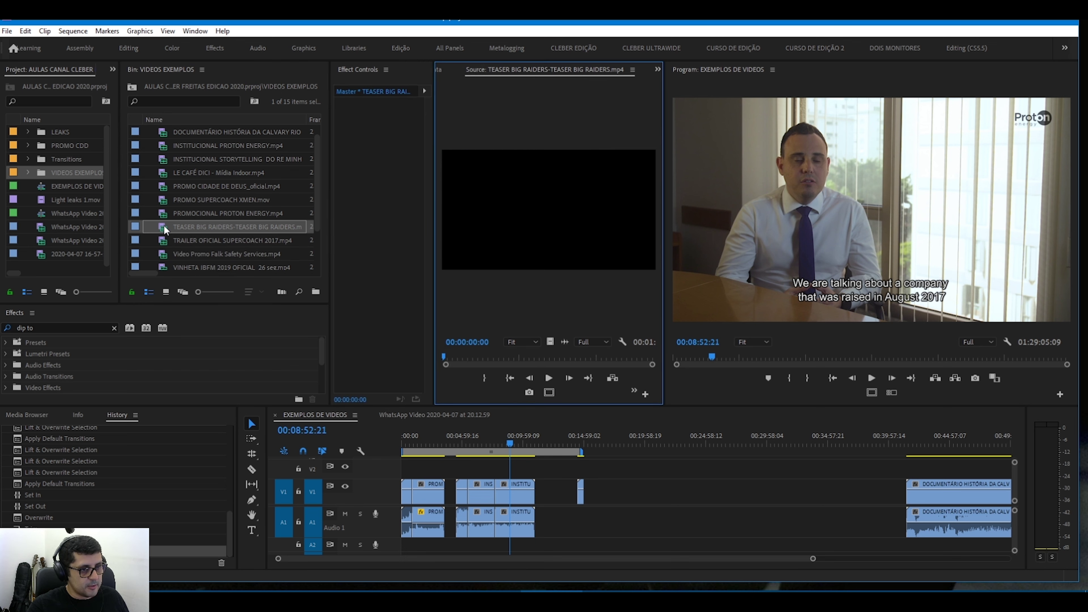
drag(551, 342, 627, 491)
click(627, 492)
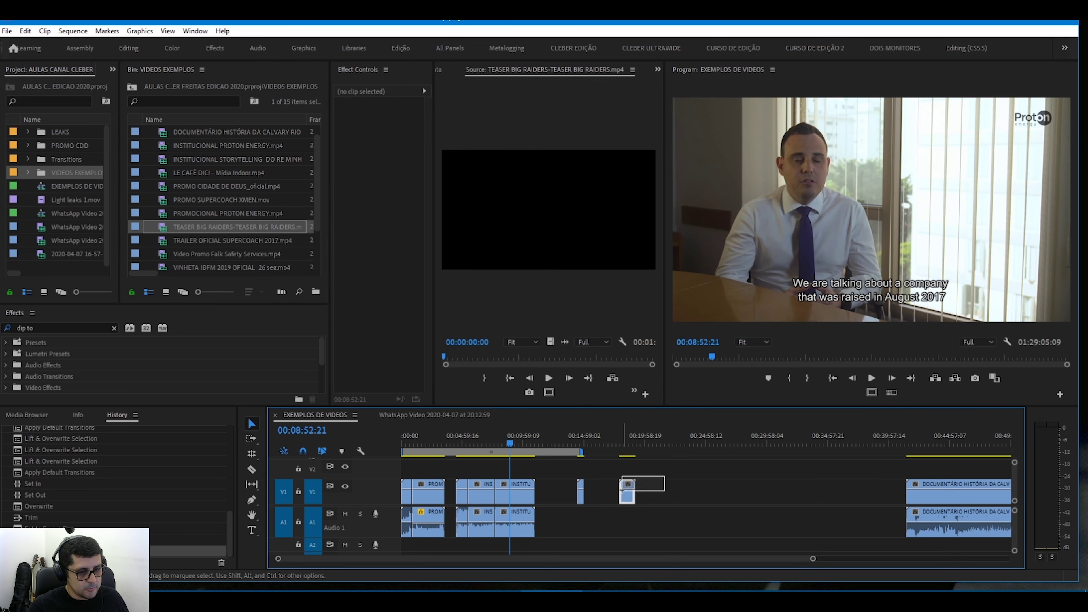
key(Delete)
Step: Place the TEASER BIG RAIDERS clip with its audio after the LE CAFÉ DICI clip and set the playhead inside it at 00:17:59:19
drag(541, 244, 624, 493)
click(621, 445)
key(=)
key(=)
key(=)
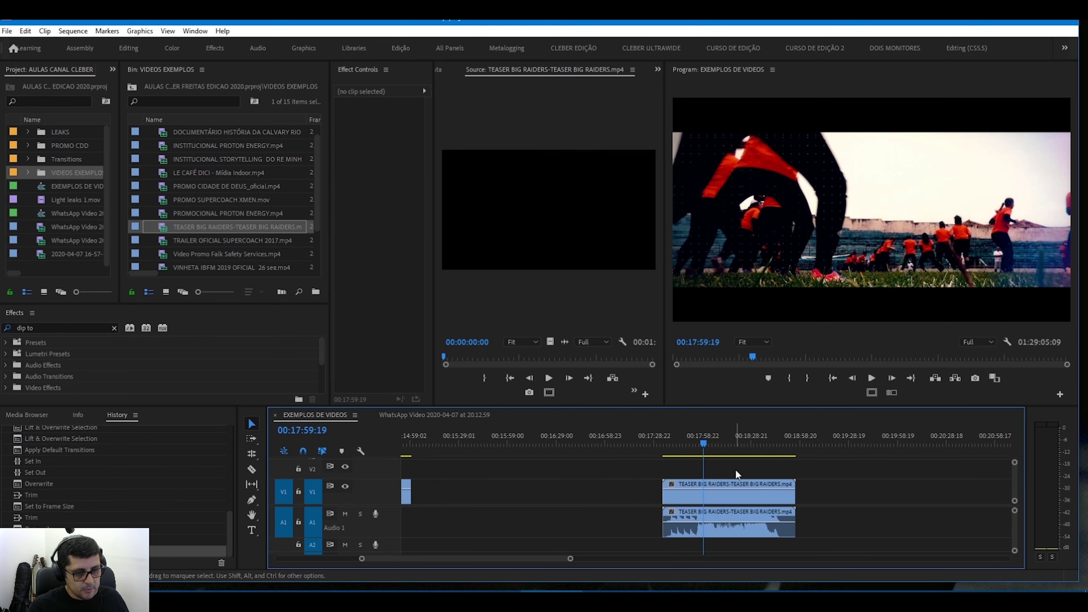
key(=)
key(=)
Step: Play the TEASER BIG RAIDERS clip from about 00:18:04 to 00:18:17:12 to review its transitions between shots
drag(702, 442, 733, 451)
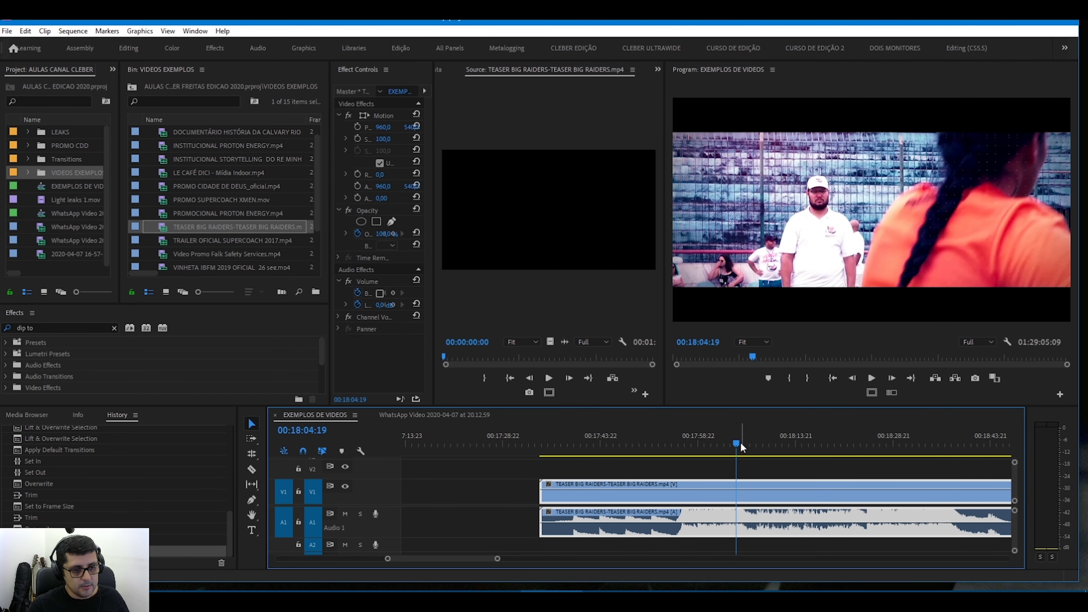
click(731, 443)
click(766, 467)
key(space)
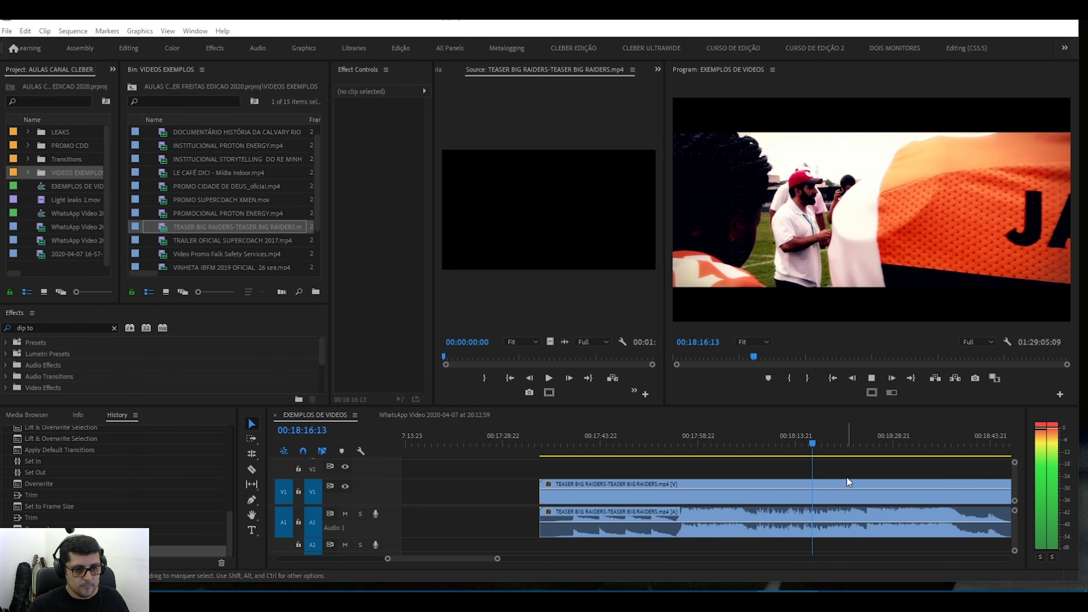
click(842, 465)
key(space)
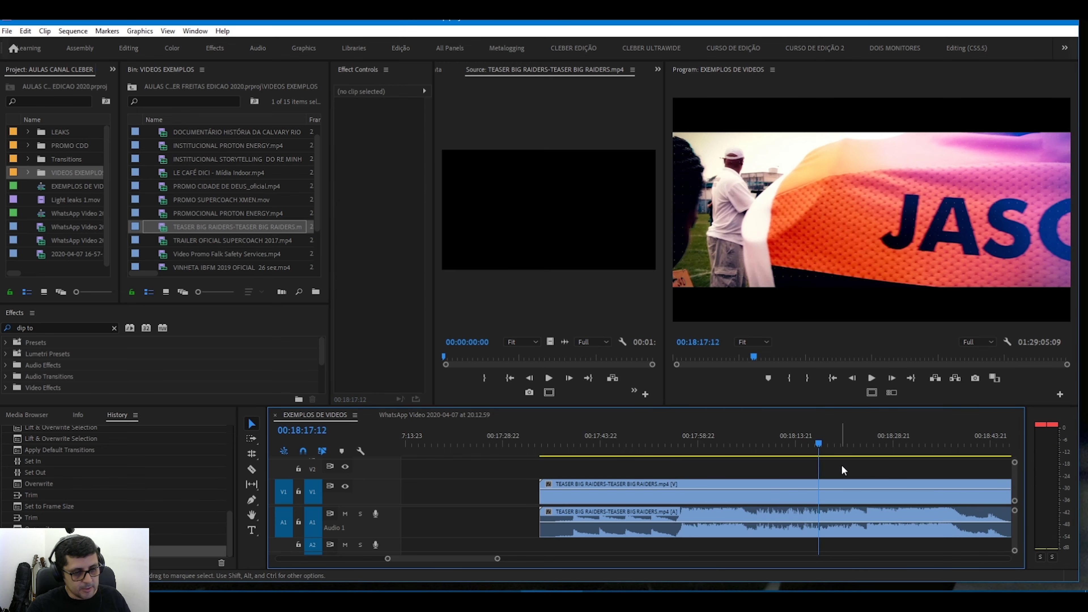
Step: Review the football game shots in the TEASER BIG RAIDERS clip by playing the section that ends at 00:18:26:10
key(minus)
key(equal)
drag(702, 440, 754, 450)
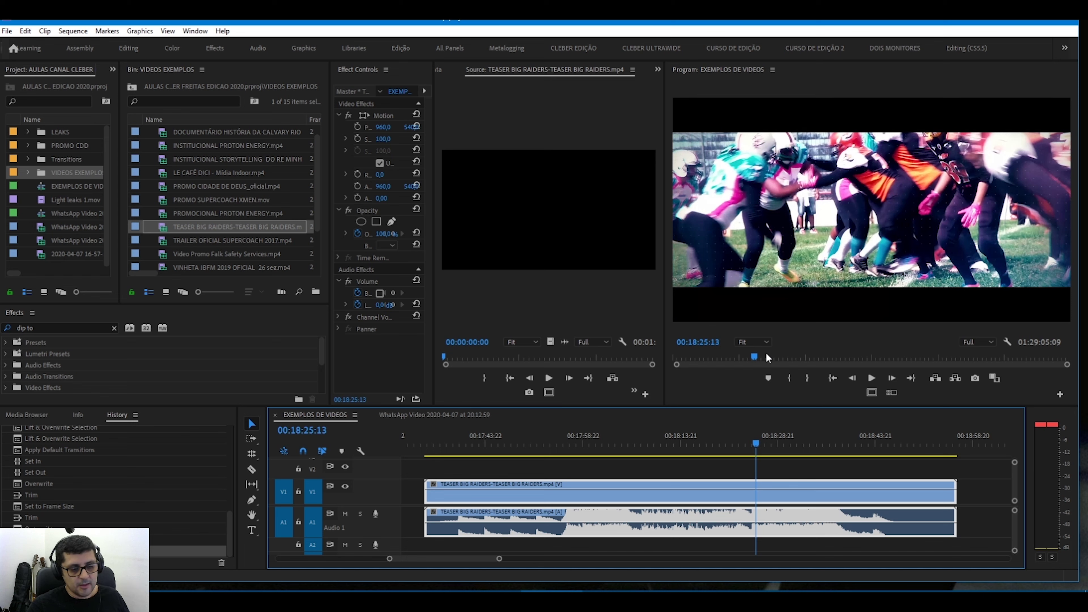
mouse_move(755, 444)
mouse_down()
mouse_move(733, 442)
mouse_move(755, 448)
mouse_move(741, 448)
mouse_up()
key(space)
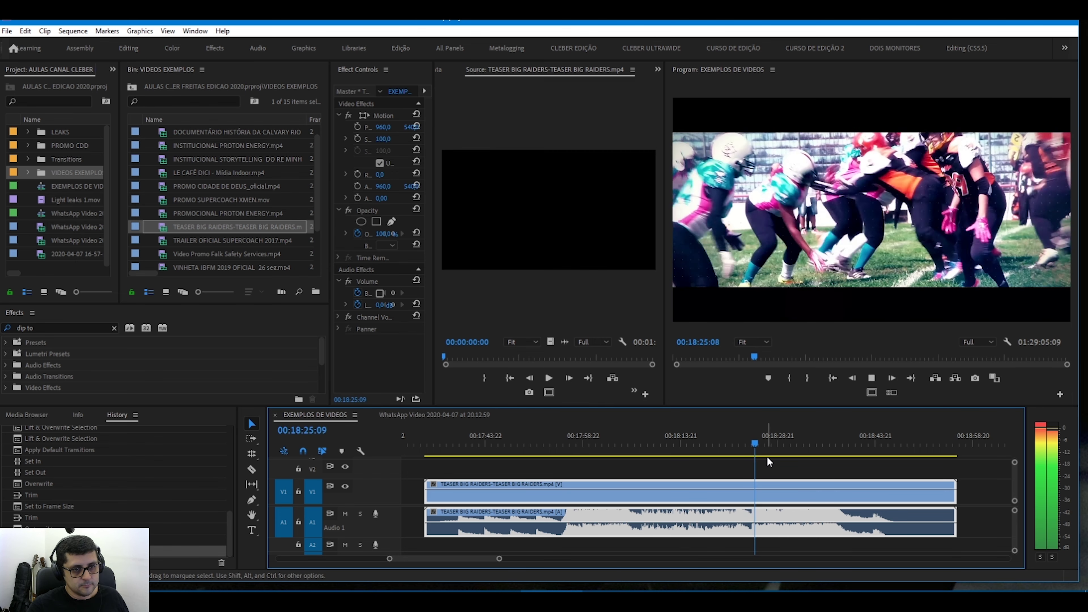
key(space)
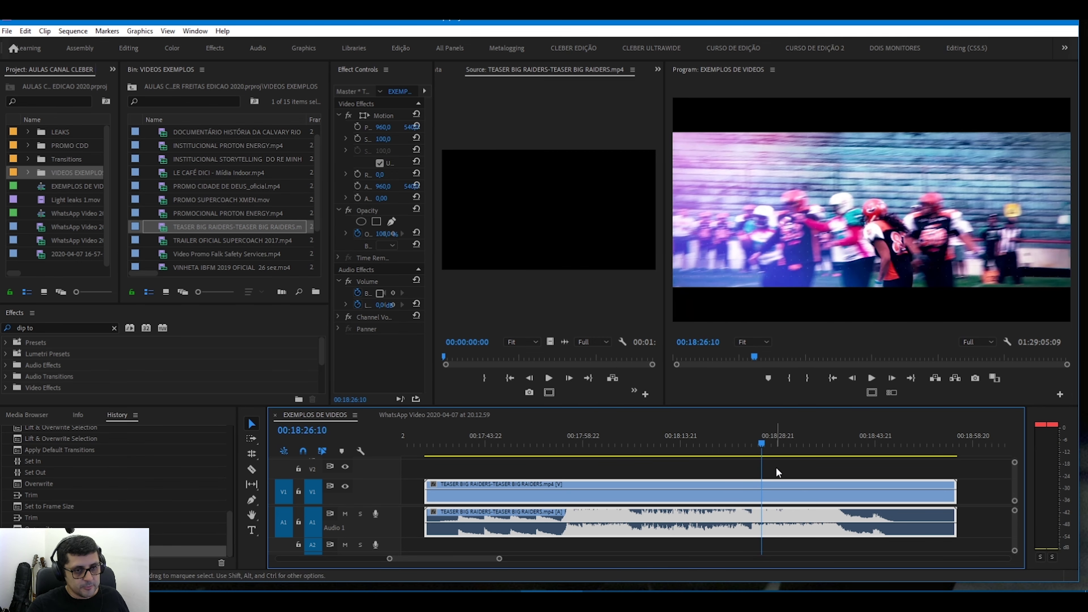
Step: Play further through the TEASER BIG RAIDERS clip and return the playhead to 00:18:34:06
click(776, 467)
key(space)
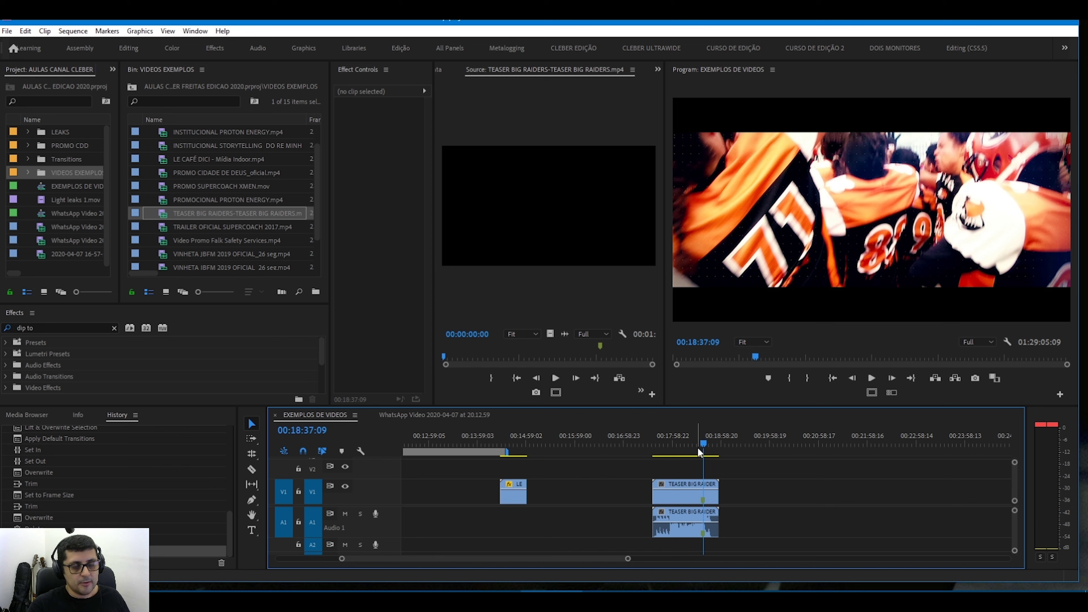
drag(703, 443, 701, 440)
click(730, 463)
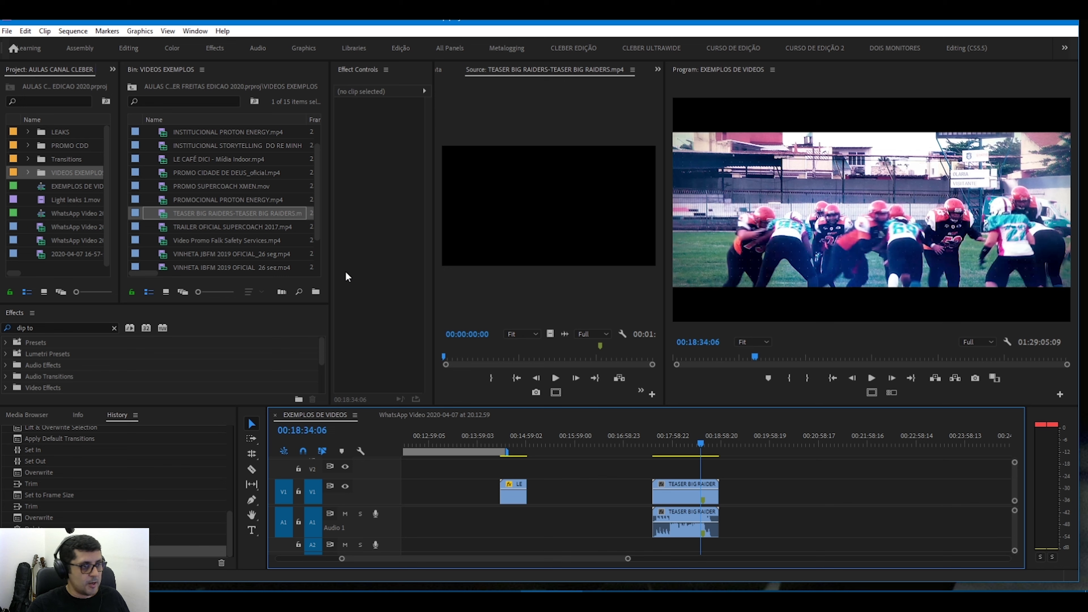
scroll(219, 233, down, 1)
scroll(231, 236, up, 1)
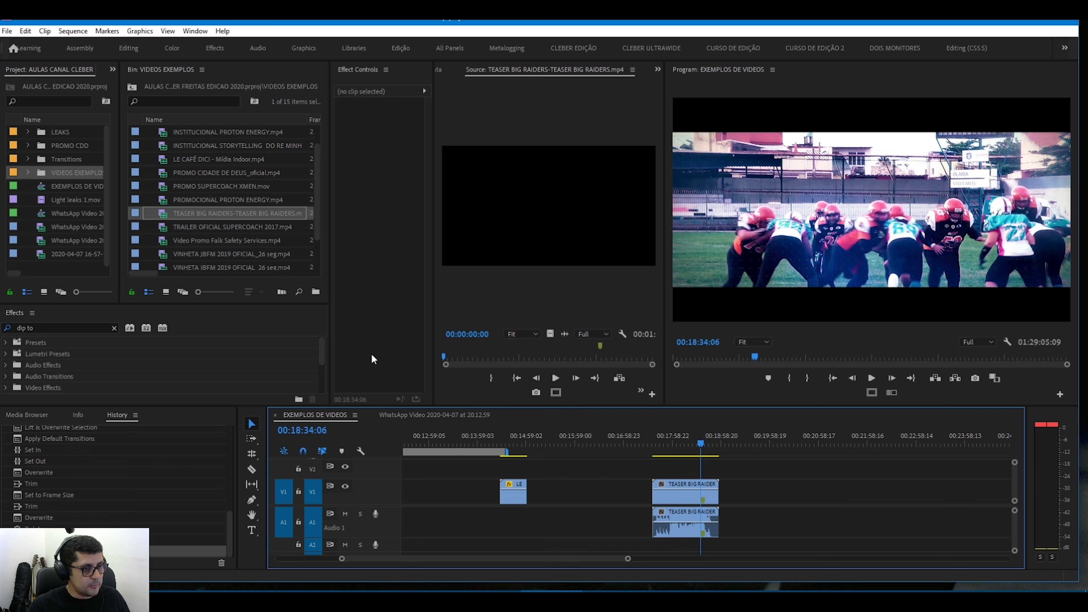
Step: Extend the end of the LE CAFÉ DICI clip in the sequence and scrub back through its added footage
drag(526, 493, 634, 496)
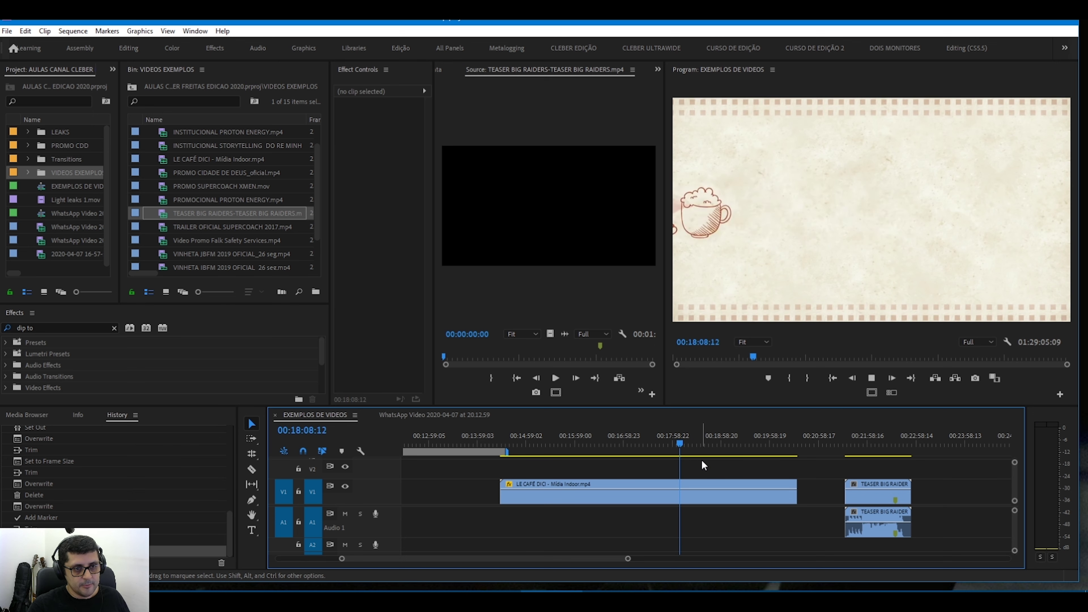
key(d)
drag(681, 438, 671, 442)
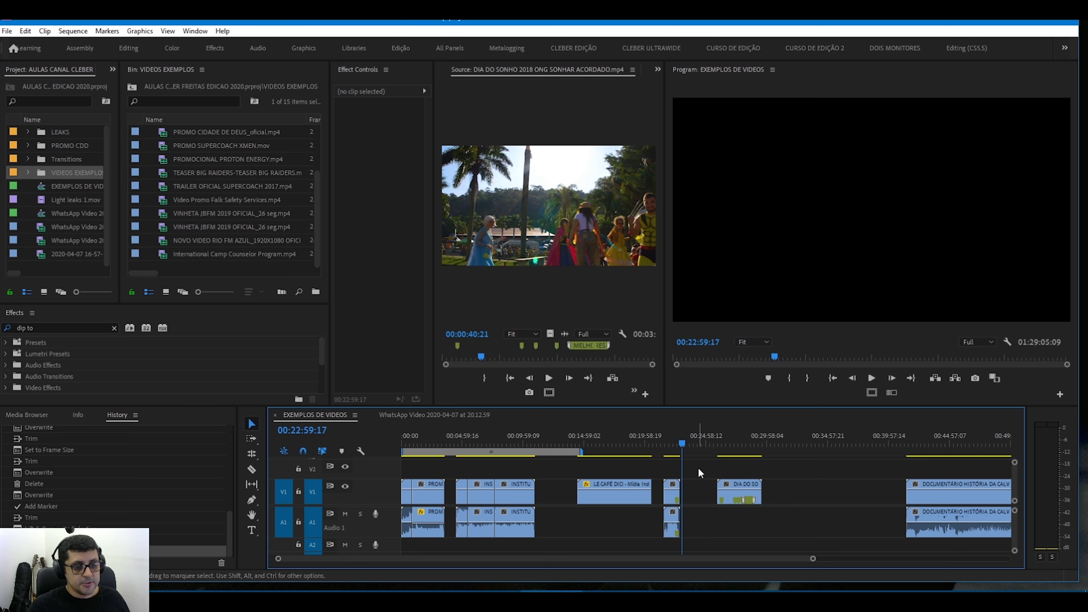
Step: Open International Camp Counselor Program.mp4 in the source monitor and scrub it to 00:02:33:10
double_click(165, 255)
drag(444, 353, 557, 356)
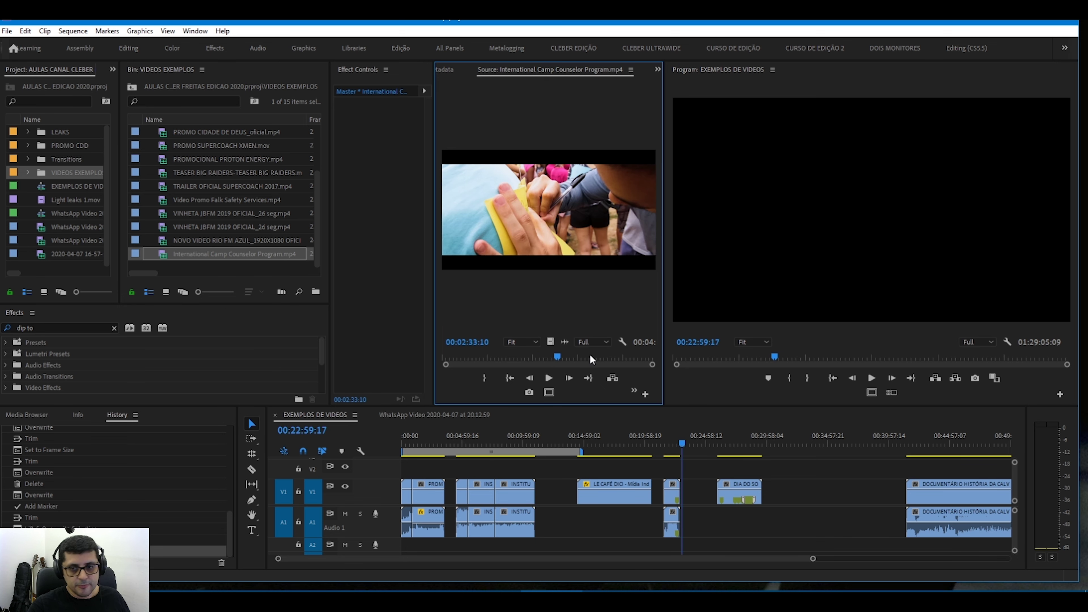
click(704, 469)
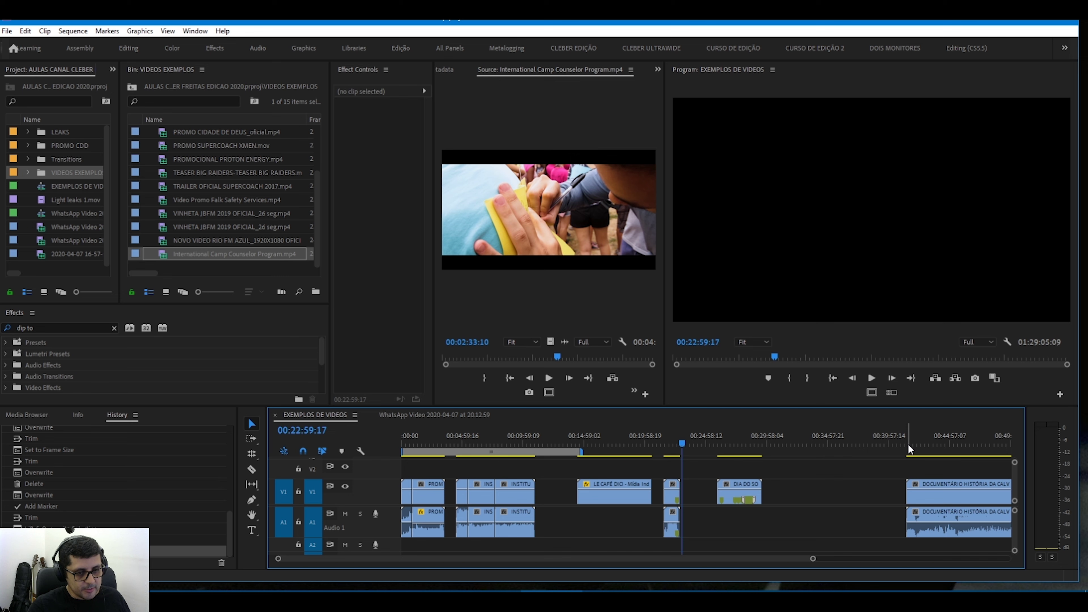
Step: Look over the whole sequence and set the playhead to 00:32:33:20 in the gap before the documentary clip
key(minus)
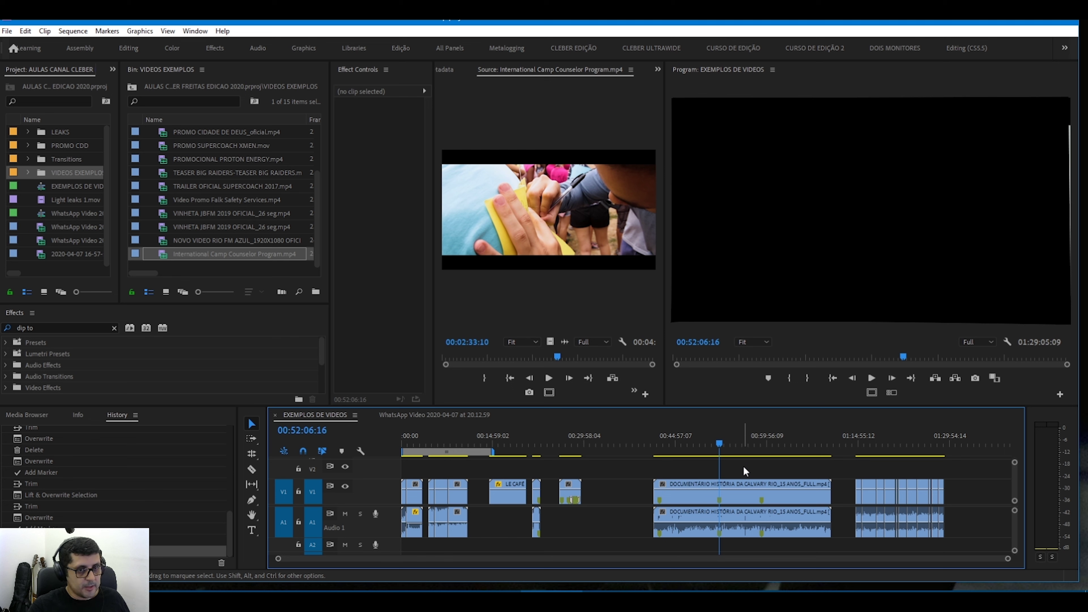
click(638, 437)
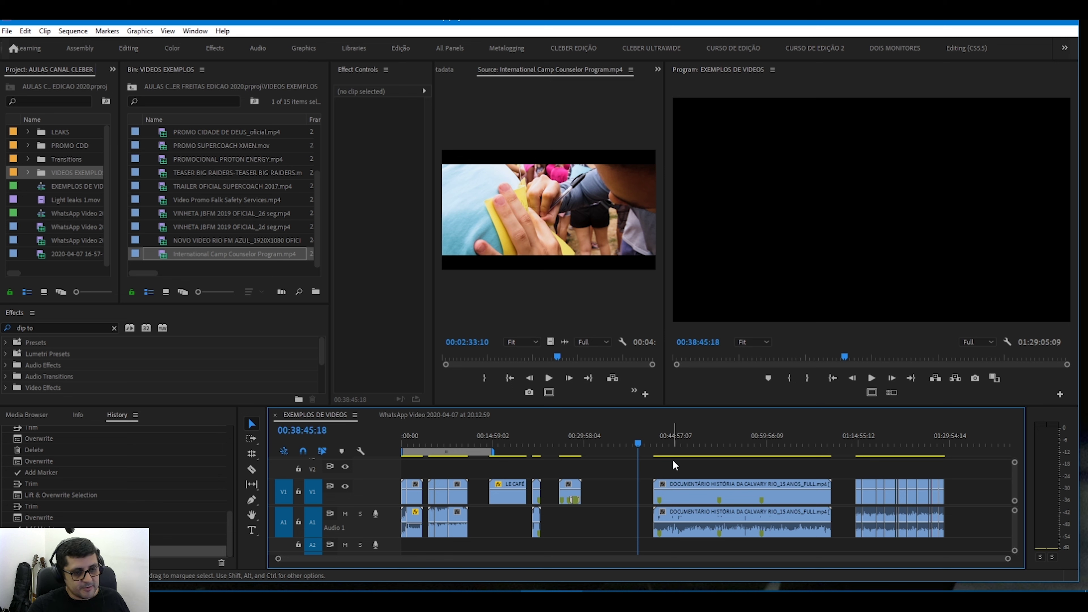
drag(640, 441, 602, 441)
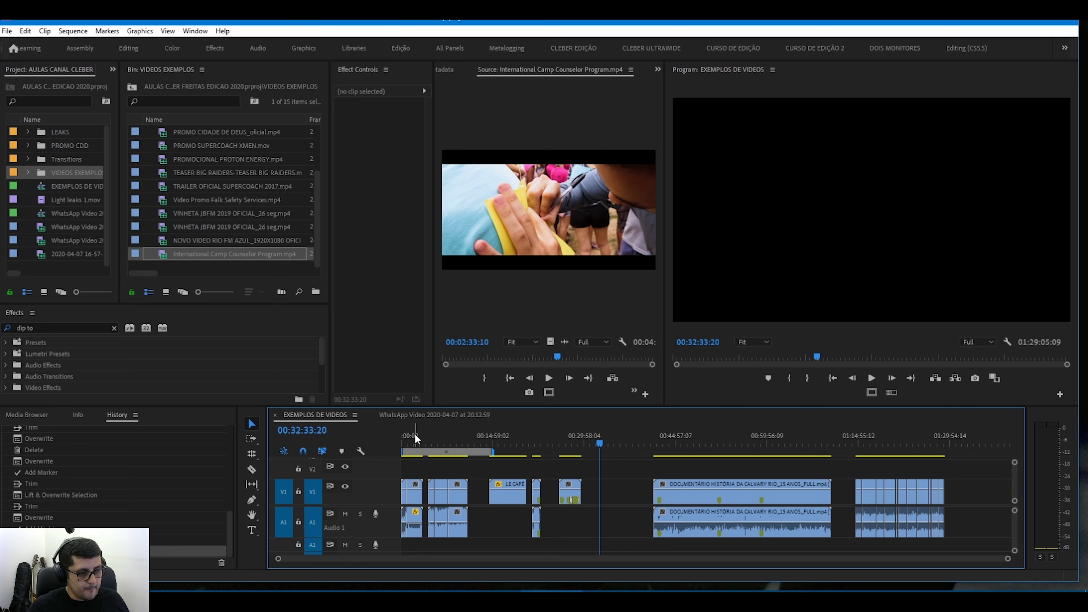
Step: Play the opening of the first PROMO SUPERCOACH XMEN clip past 00:00:17:00 to review how the seated silhouette appears
key(backslash)
click(435, 446)
drag(435, 446, 440, 448)
key(equal)
key(equal)
key(minus)
drag(482, 439, 421, 441)
click(460, 467)
key(space)
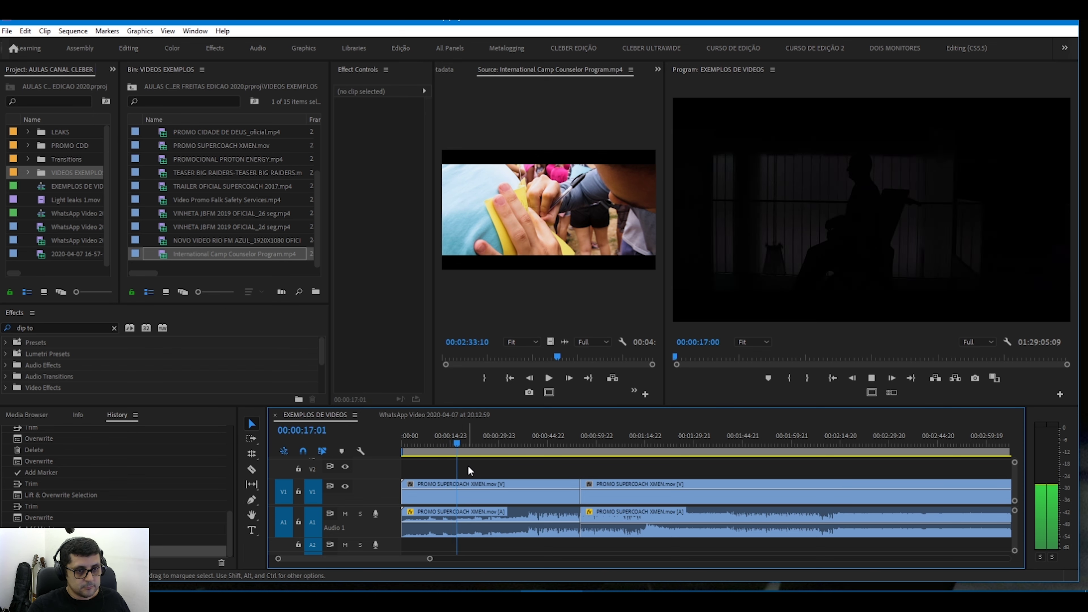
click(467, 488)
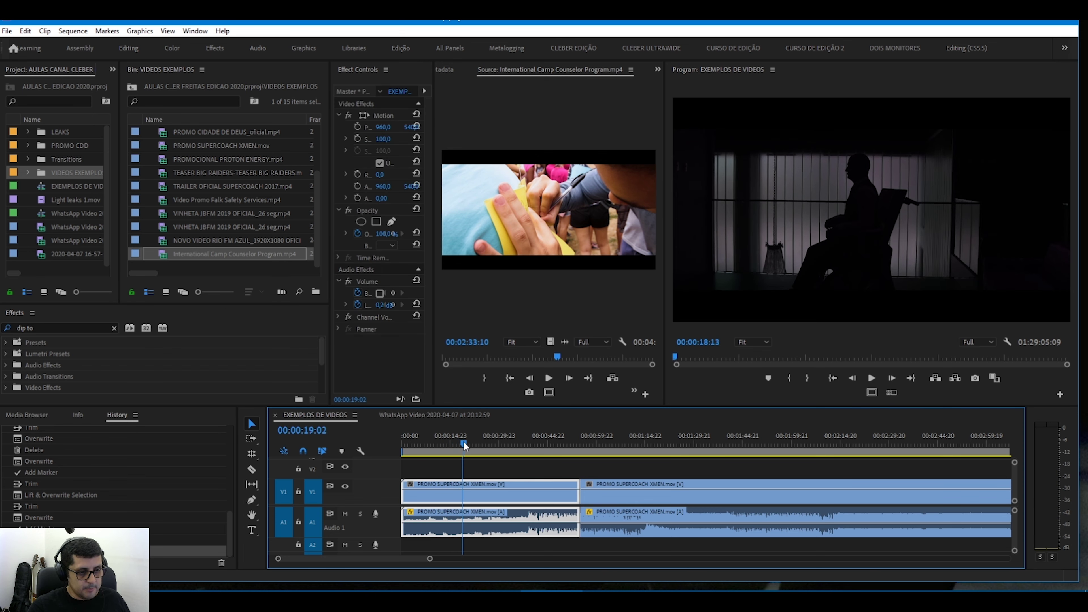
Step: Play the first PROMO SUPERCOACH XMEN clip from about 00:00:43 to 00:00:45:04 to review the cuts between arm shots
click(480, 444)
drag(479, 444, 542, 444)
click(566, 462)
key(space)
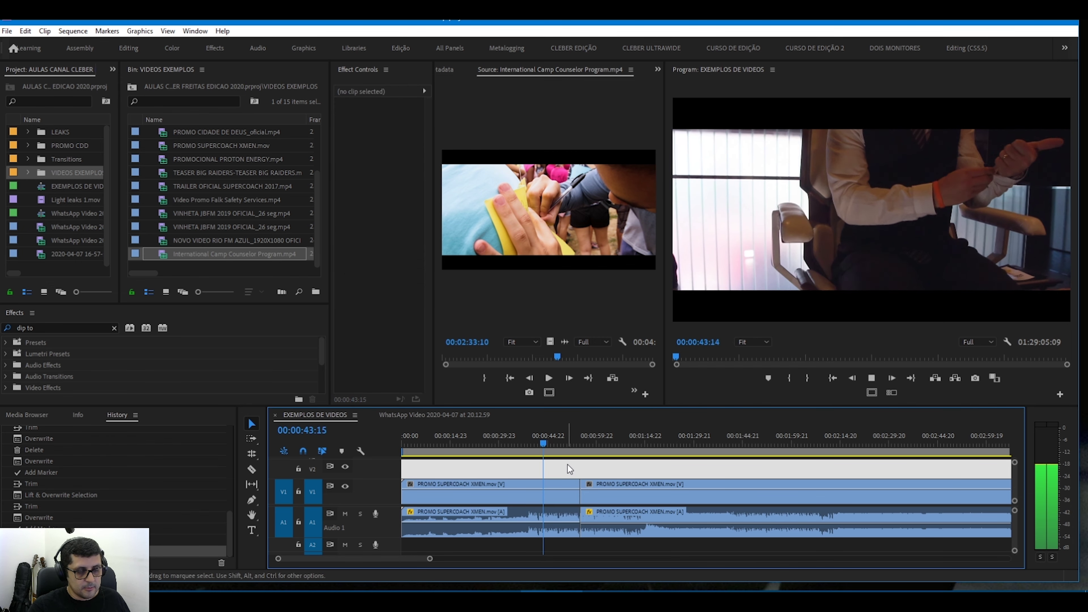
key(space)
key(d)
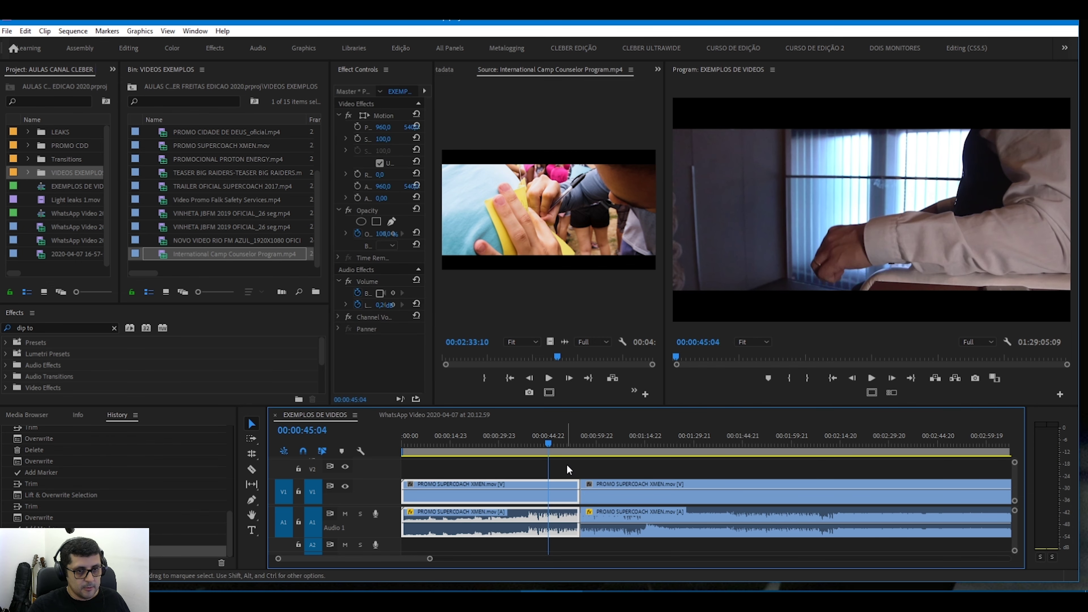
Step: Scrub across the join of the two PROMO SUPERCOACH XMEN clips and play from about 00:00:51 to 00:00:53:00 to review the cut
key(=)
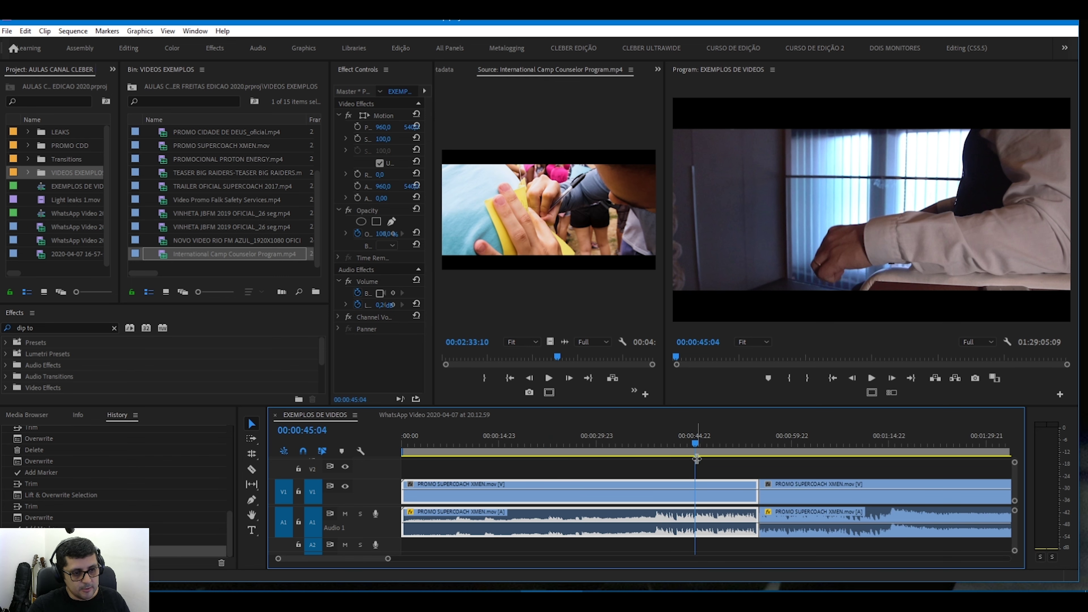
drag(697, 444, 770, 442)
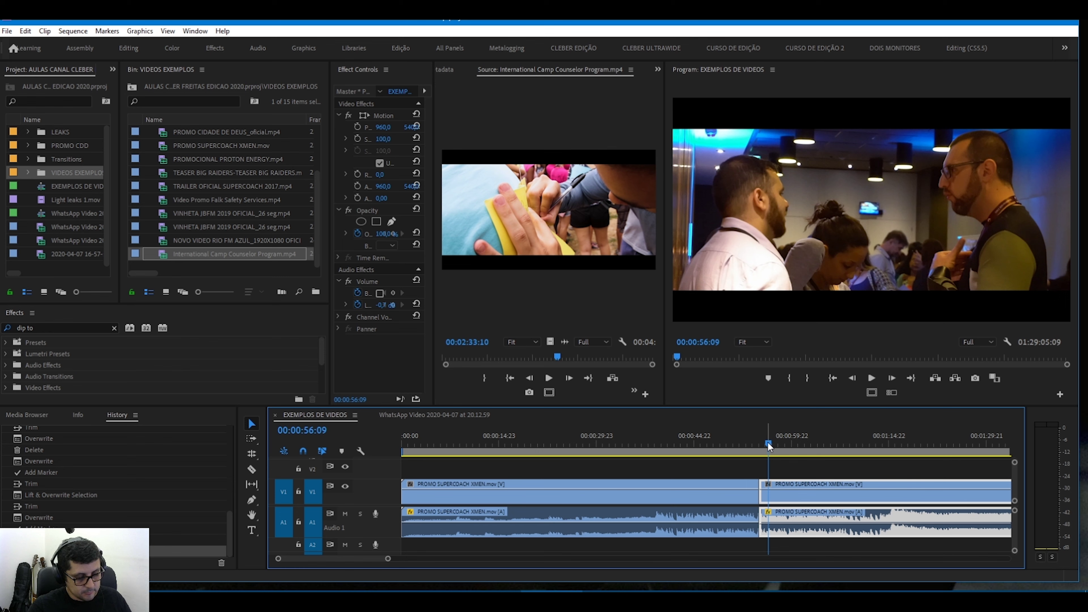
key(backslash)
click(483, 444)
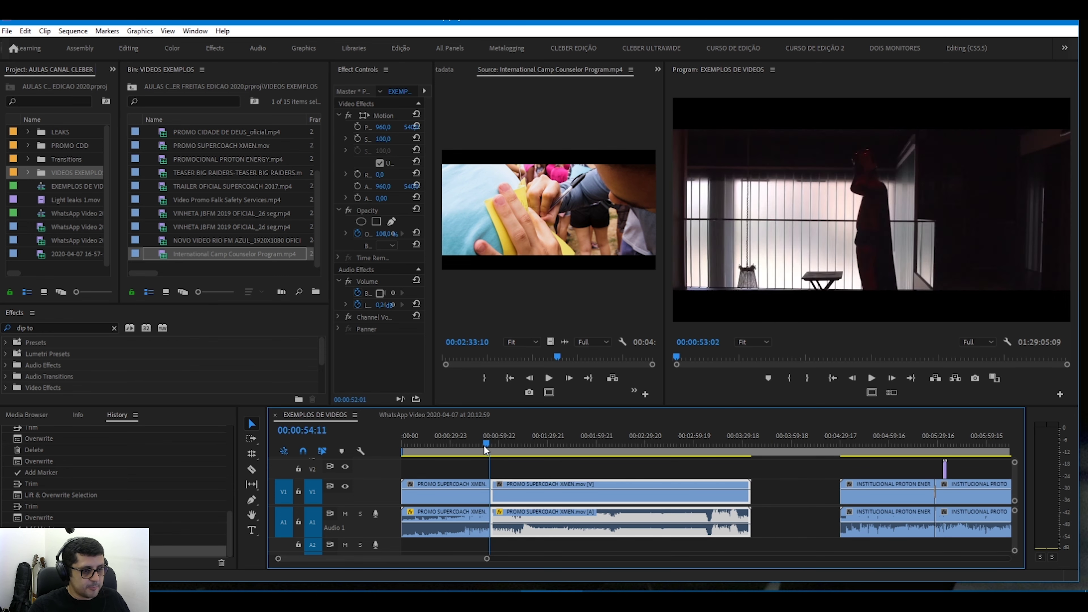
click(514, 469)
key(space)
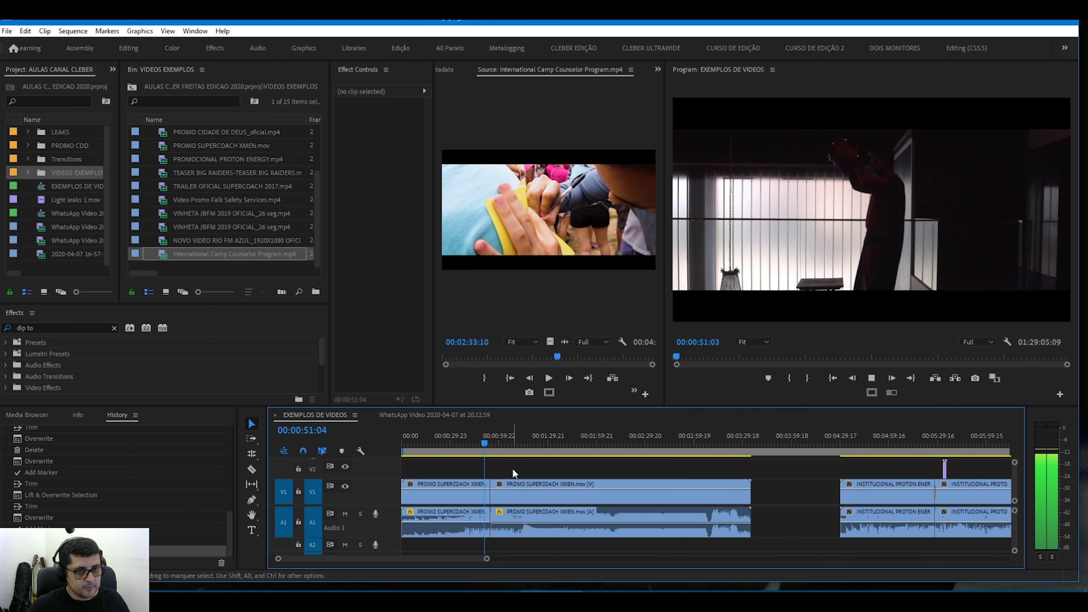
key(space)
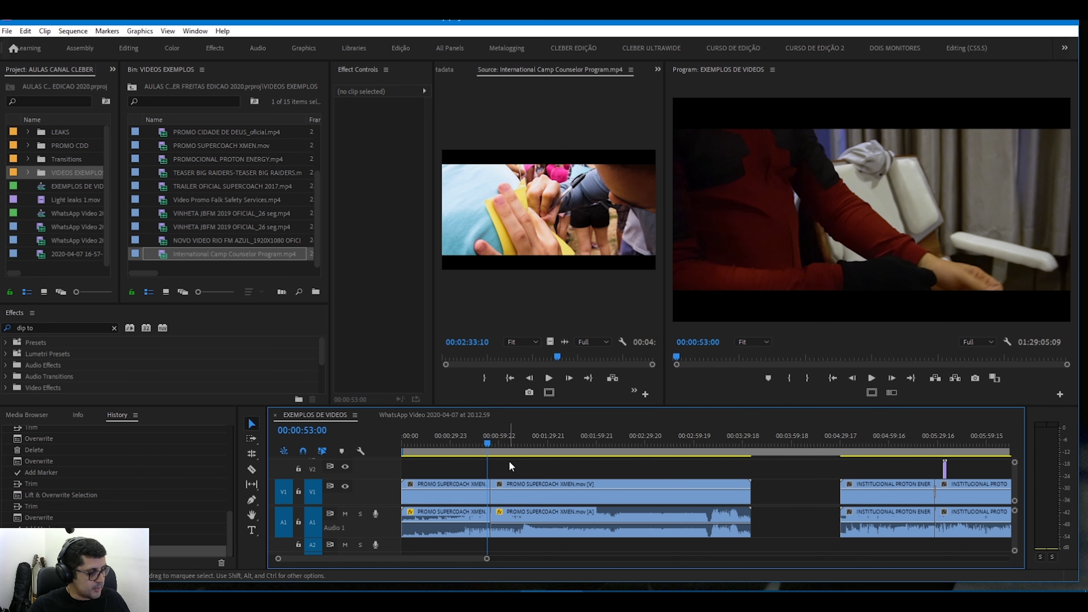
Step: Scrub the second PROMO SUPERCOACH XMEN clip to 00:01:07:14 to examine the shot of the red-costumed figure with the cape
drag(493, 446, 512, 448)
click(554, 466)
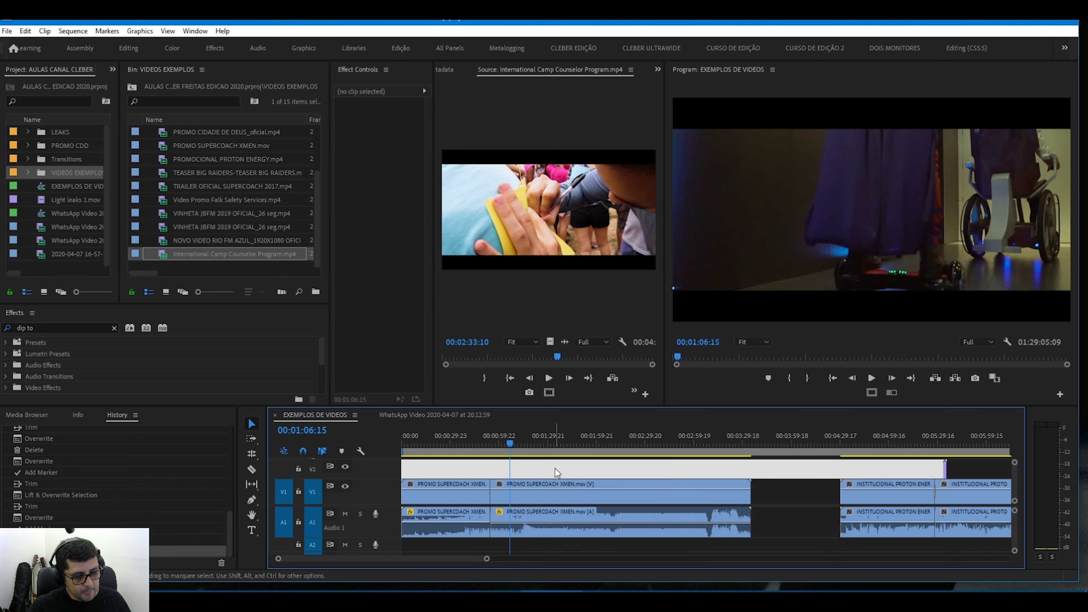
key(=)
key(=)
key(=)
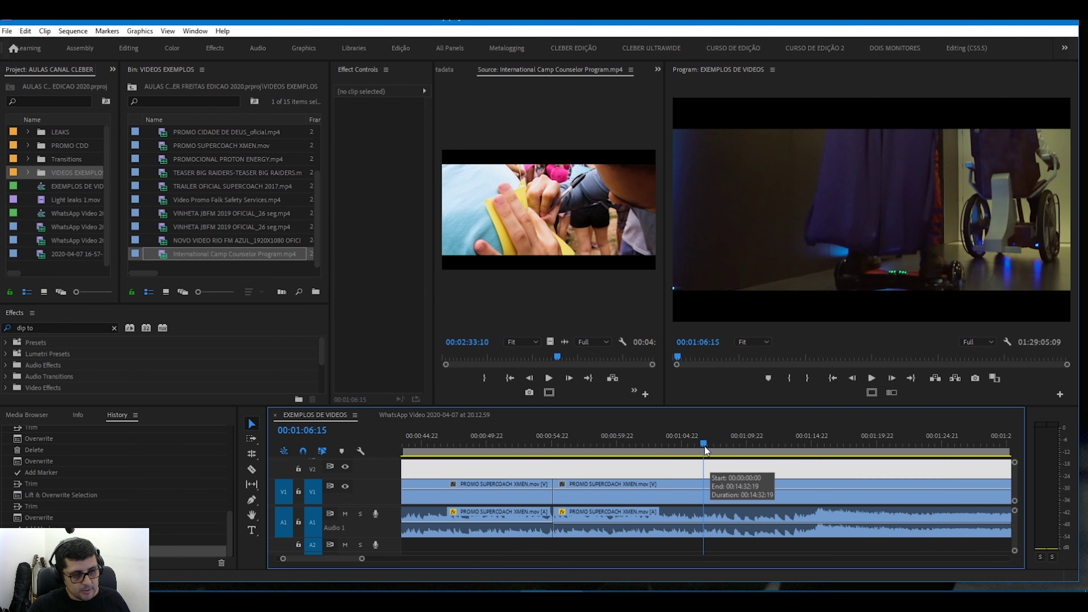
mouse_move(703, 440)
mouse_down()
mouse_move(726, 444)
mouse_move(716, 446)
mouse_up()
click(739, 468)
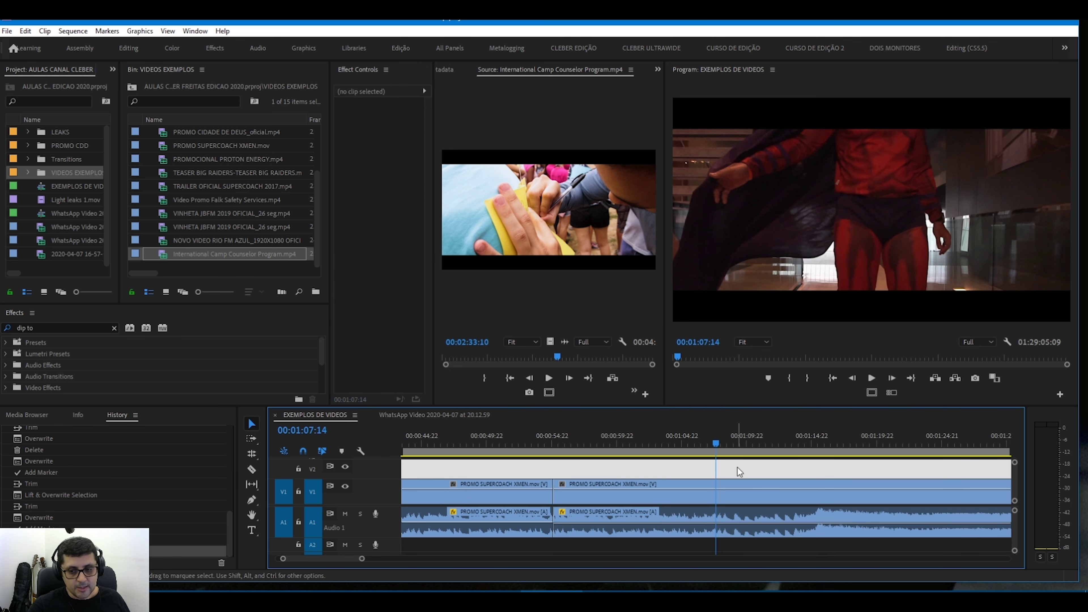
Step: Play the cape shot from 00:01:07:19 to about 00:01:08:16 to review how it passes into the next scene
click(718, 441)
drag(718, 442, 718, 442)
key(space)
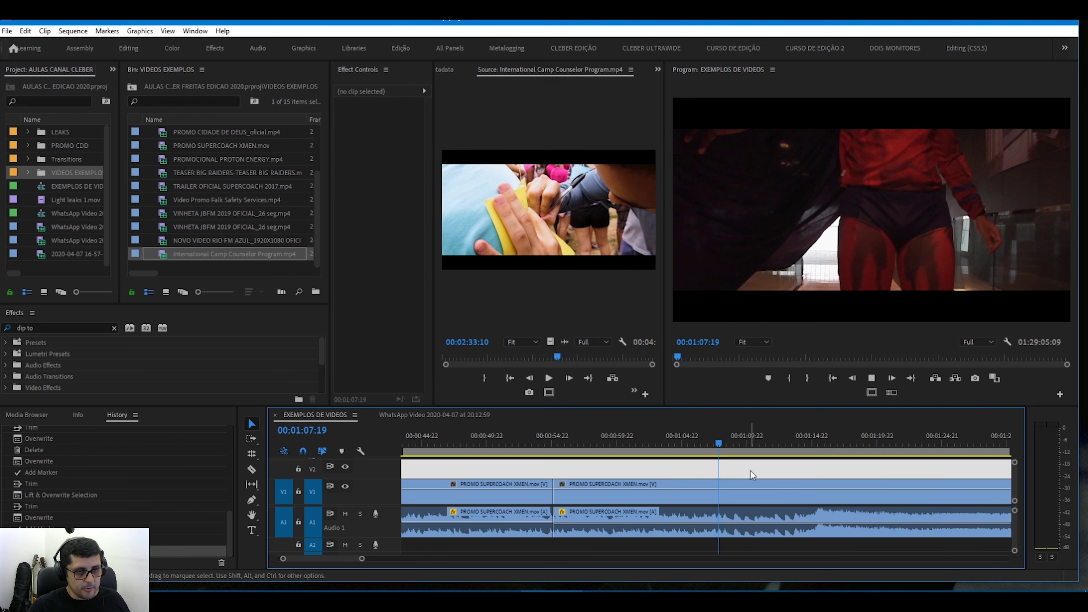
key(space)
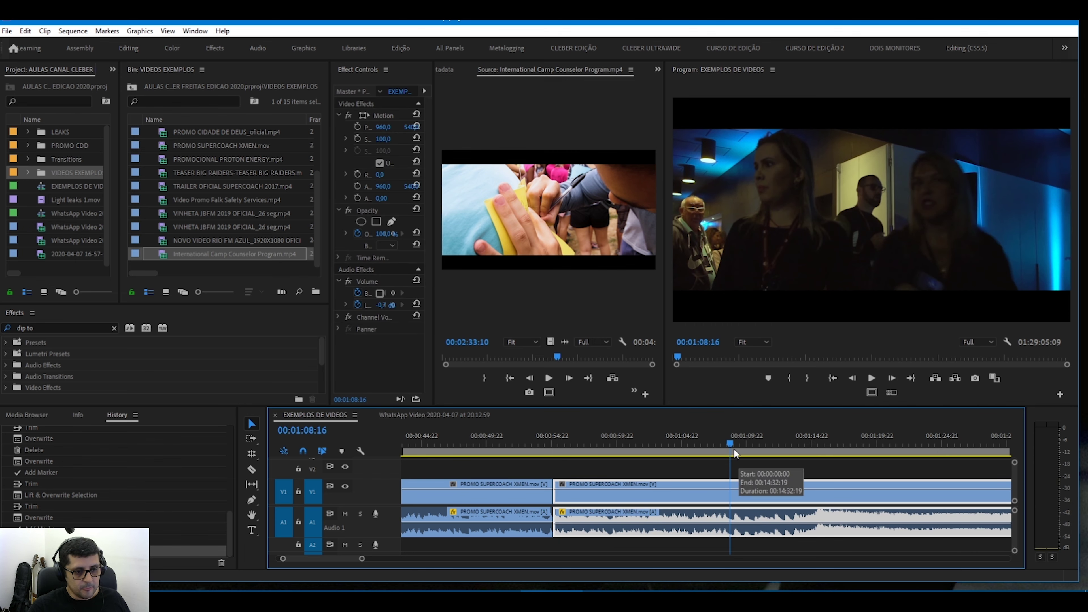
Step: Replay the cape shot from 00:01:07:19 to about 00:01:08:11 to review how the dark cape leads into the crowd scene
click(719, 441)
click(749, 464)
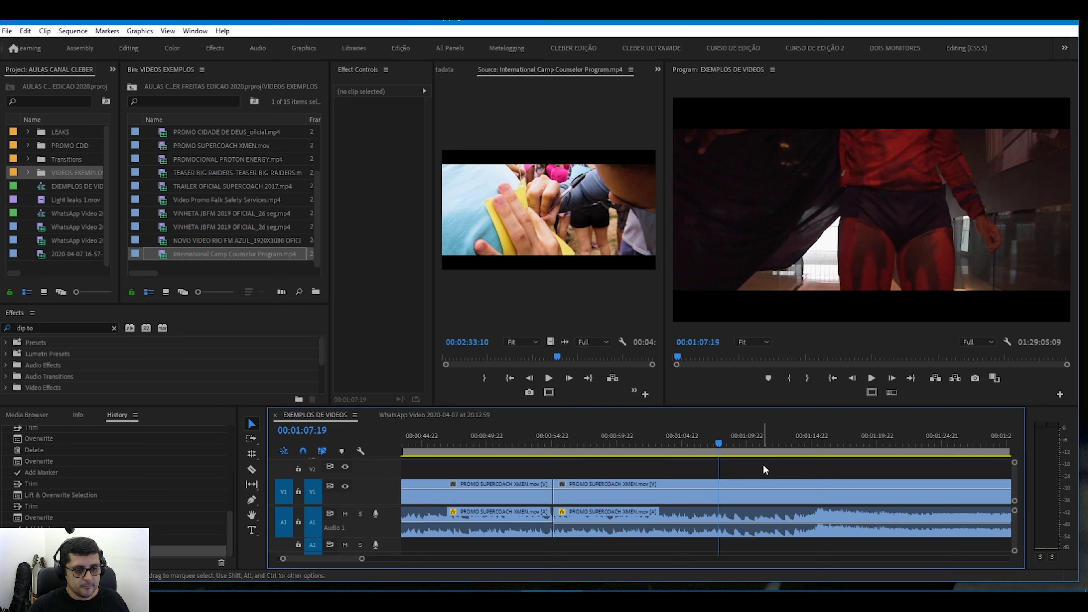
key(space)
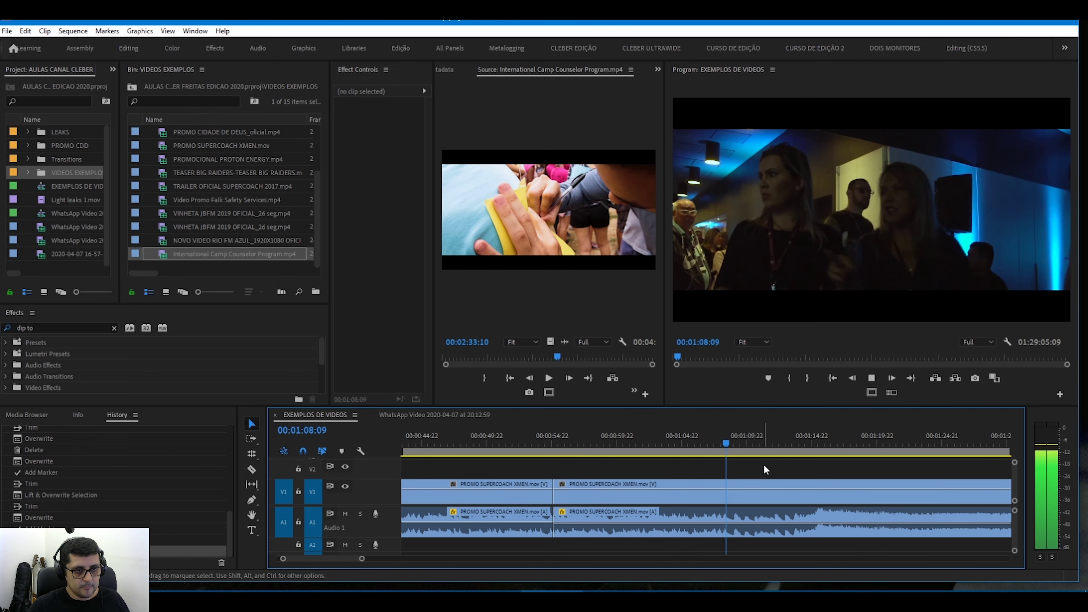
key(space)
mouse_move(733, 442)
mouse_down()
mouse_move(715, 442)
mouse_move(726, 446)
mouse_up()
scroll(774, 466, down, 6)
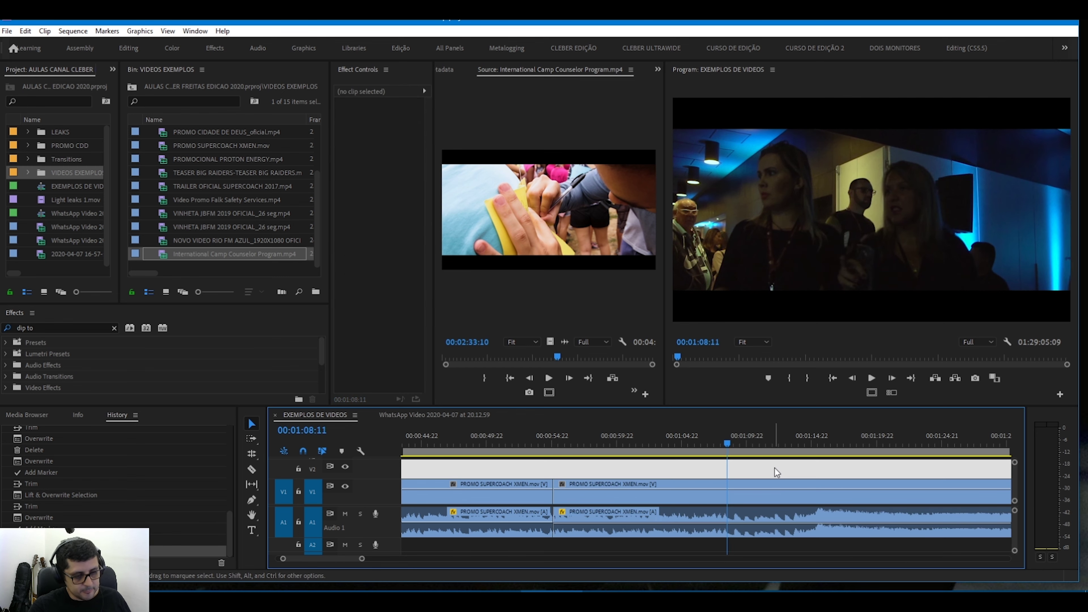
Step: Go to the International Camp Counselor Program clip and play from about 00:15:21 to 00:15:22:23 to review the gloved-hand shot
click(731, 446)
drag(731, 446, 692, 444)
scroll(697, 443, up, 3)
key(space)
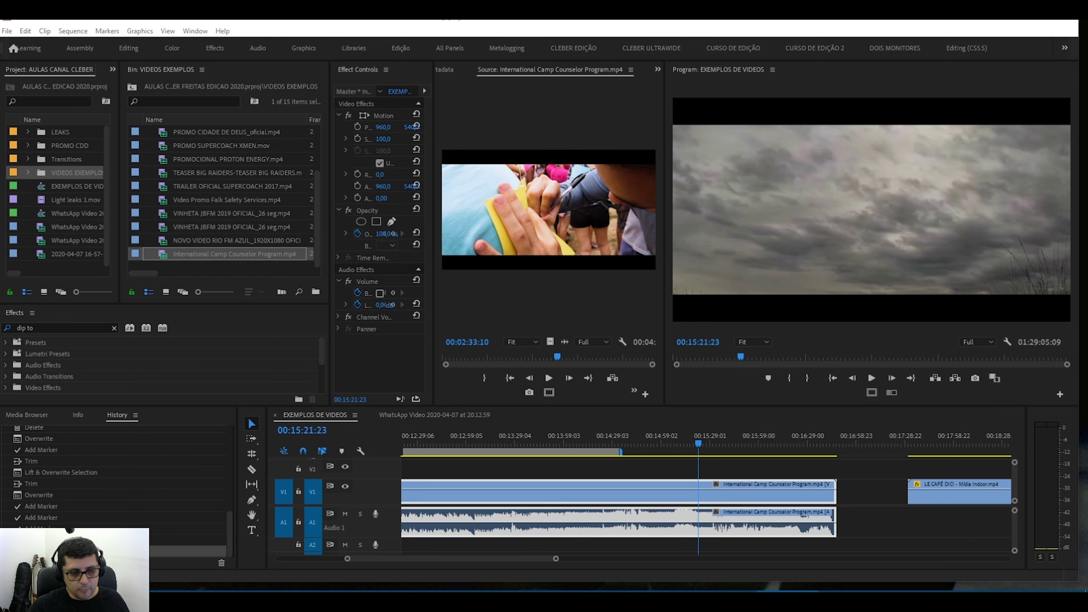
mouse_move(698, 439)
mouse_down()
mouse_move(681, 441)
mouse_move(695, 440)
mouse_up()
click(728, 466)
key(space)
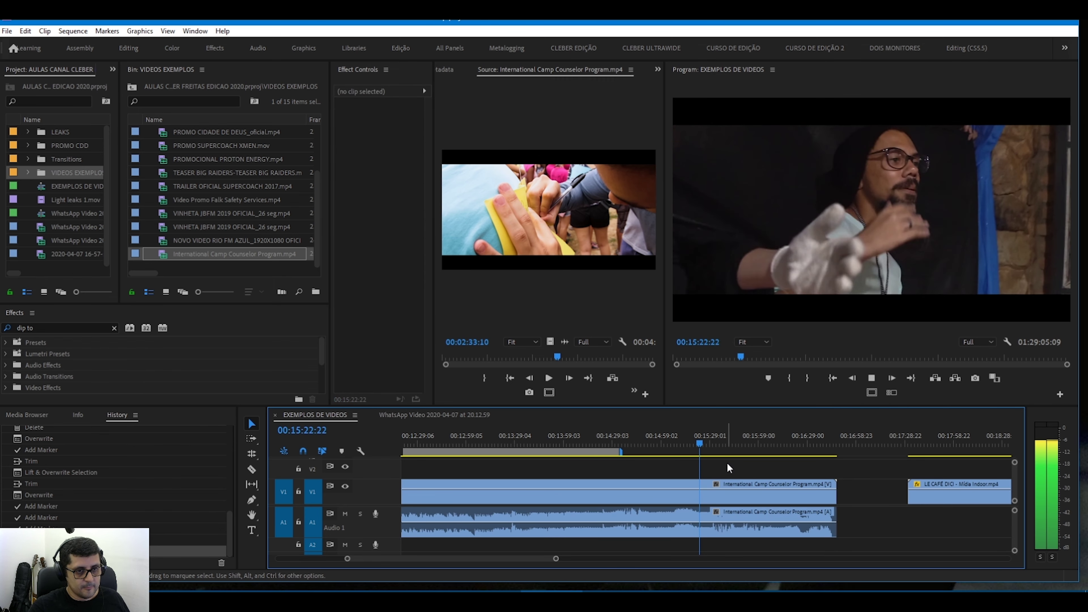
key(space)
key(d)
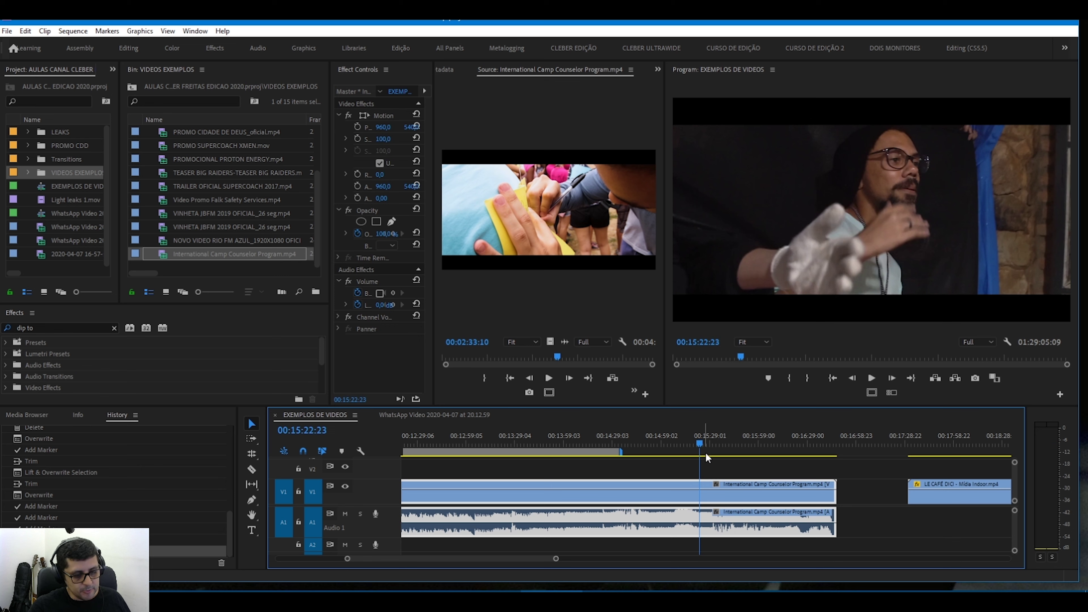
Step: Scrub the International Camp Counselor Program clip to 00:15:30:21 and play to 00:15:34:12 to review the passage through the campfire shot
key(equal)
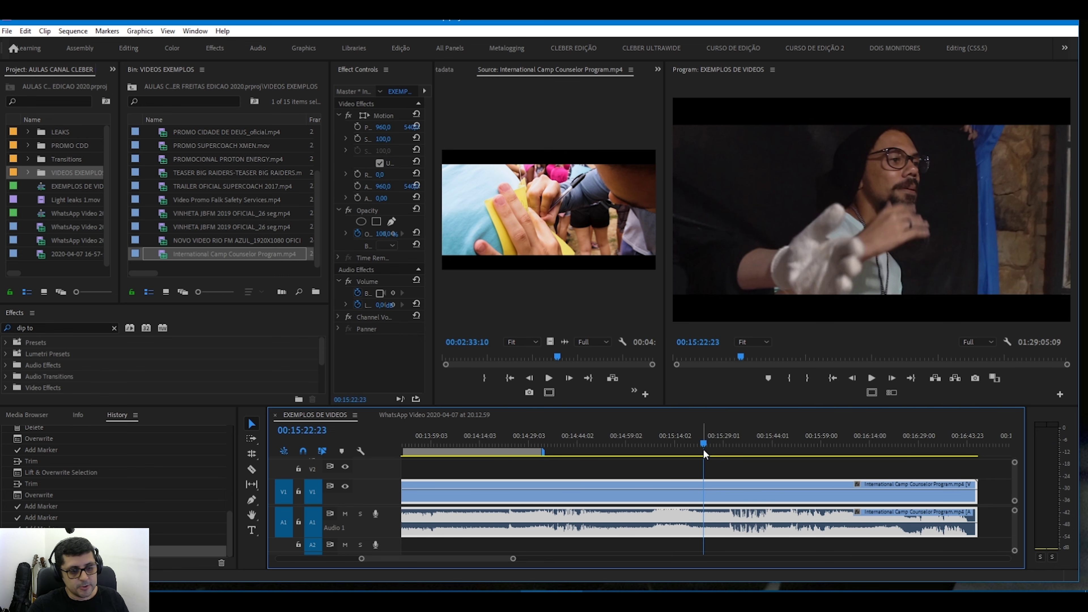
key(equal)
click(702, 450)
drag(703, 442, 708, 441)
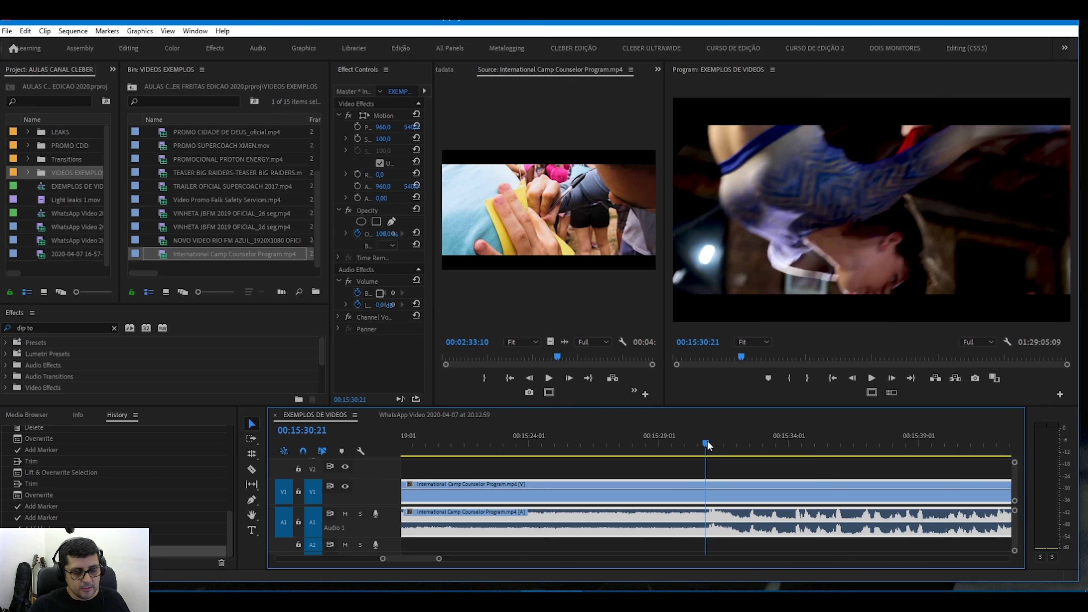
click(739, 468)
key(space)
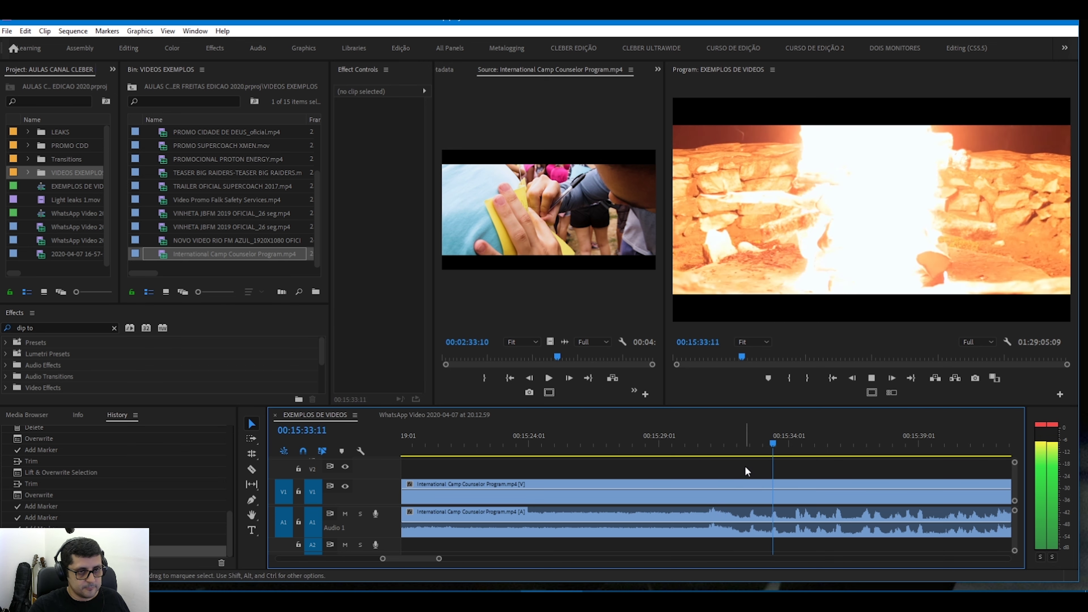
key(space)
key(ctrl+a)
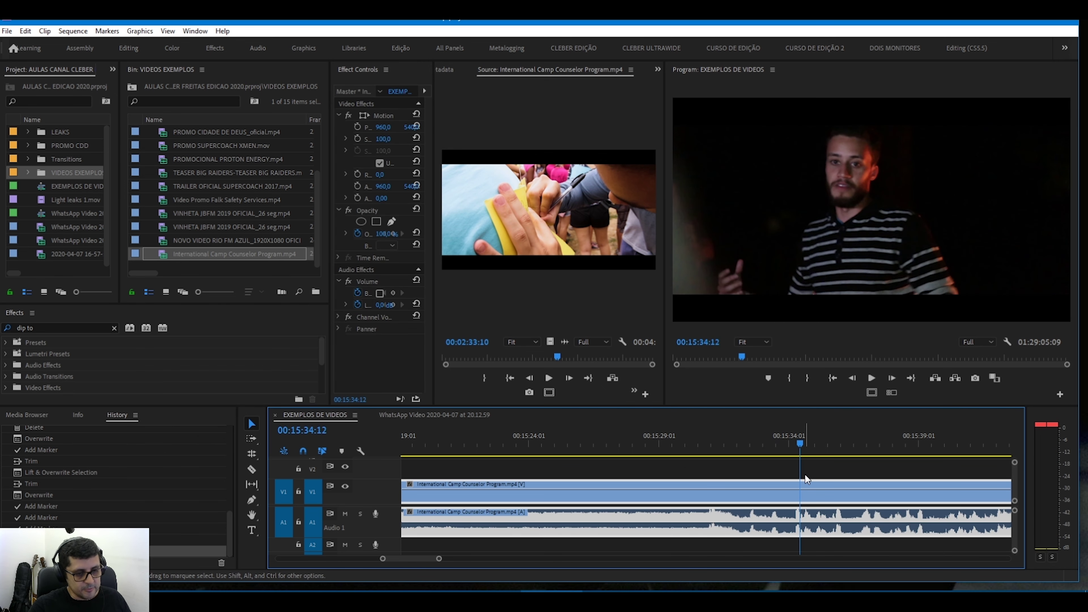
Step: Scrub back before the campfire shot and replay up to 00:15:31:18 to review the movement transition into the fire
key(minus)
click(781, 467)
drag(754, 446, 711, 449)
click(738, 469)
key(space)
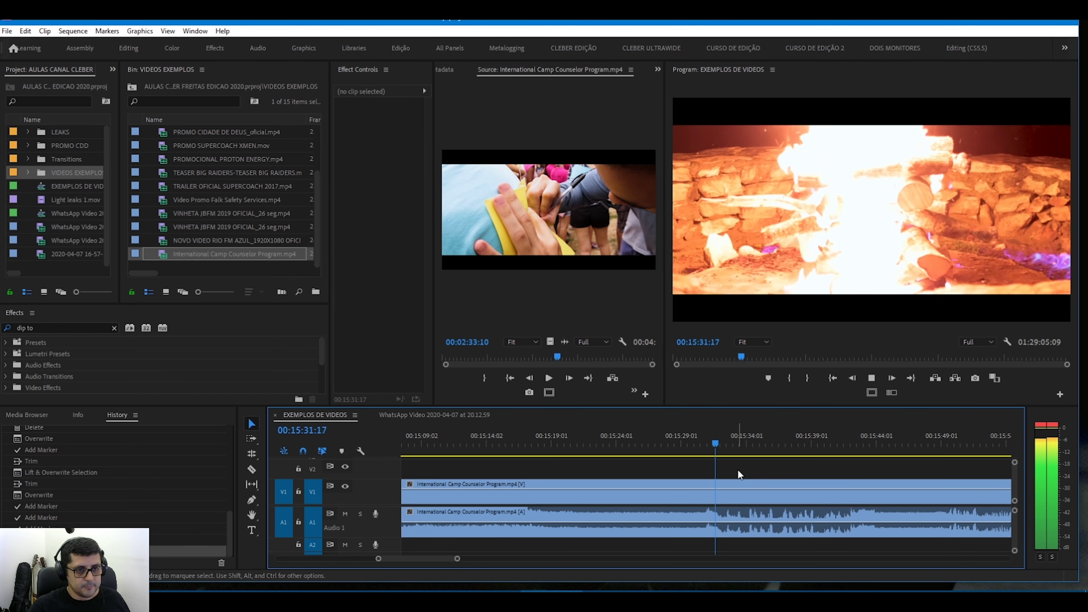
key(space)
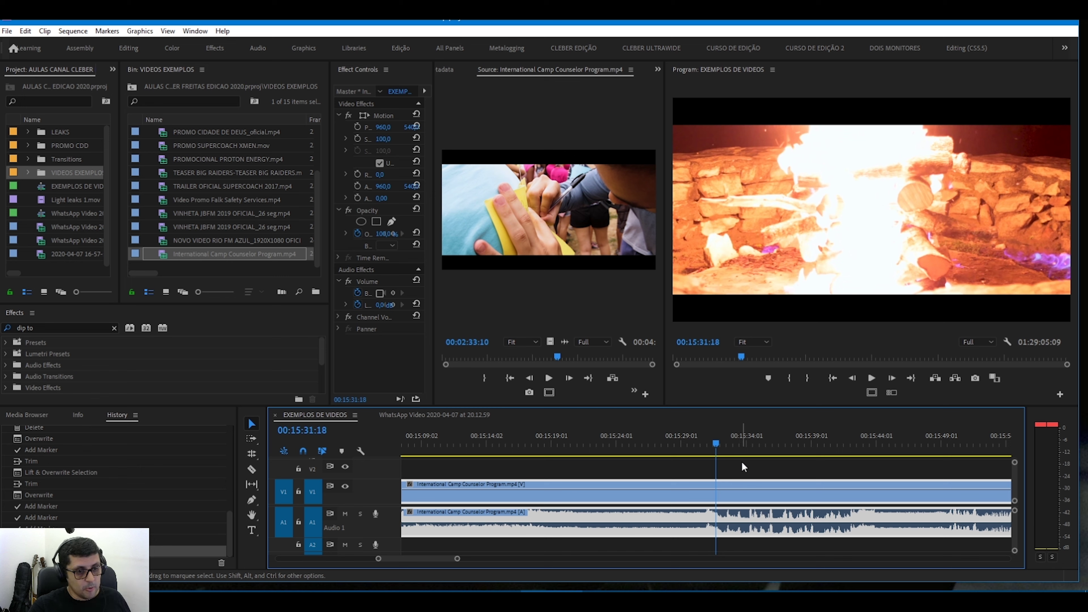
Step: Survey the sample clips across the whole sequence, checking the join at 00:25:55:12 and the PROTON clip at 00:05:33:01
click(741, 461)
key(minus)
key(minus)
key(minus)
key(minus)
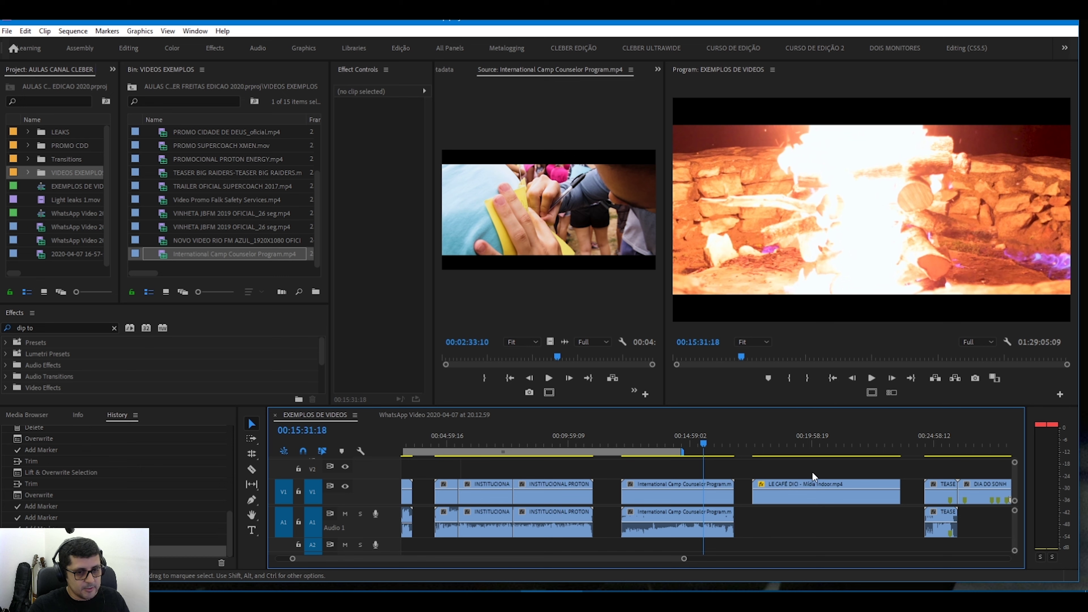
click(957, 439)
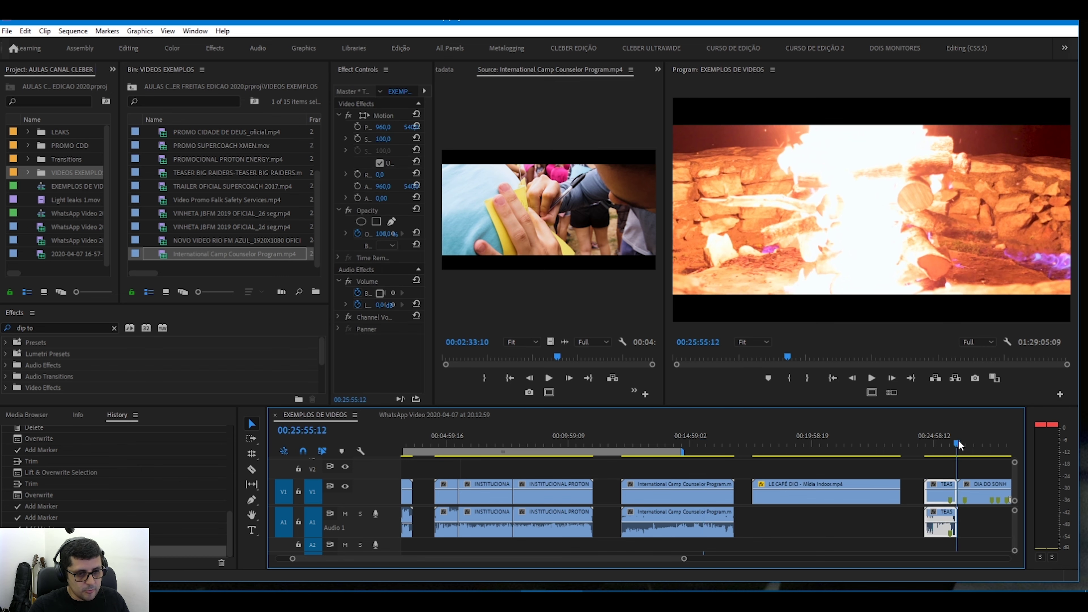
key(equal)
key(equal)
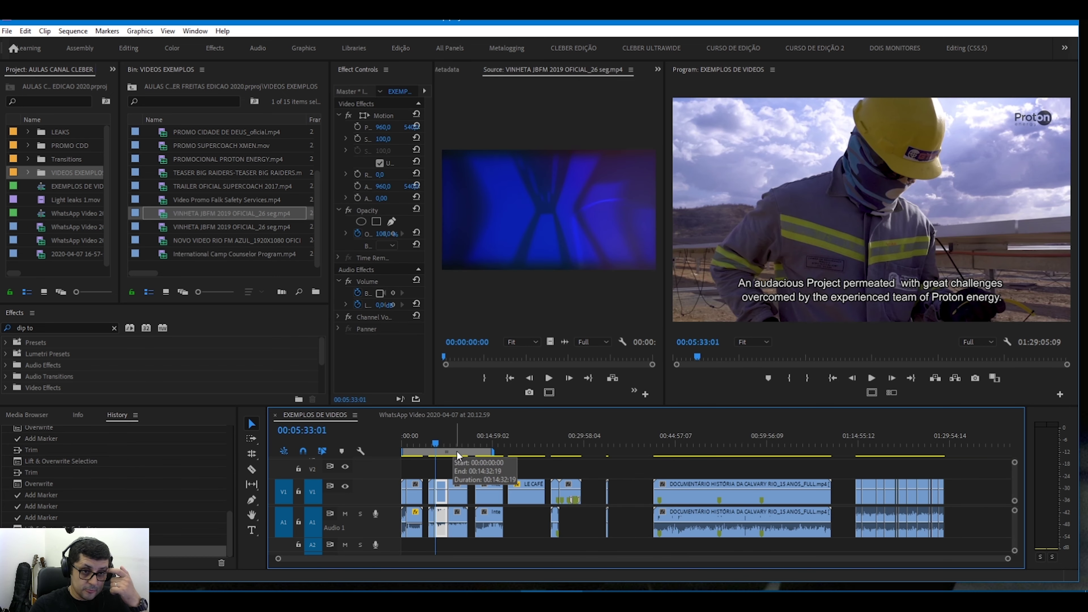
click(480, 463)
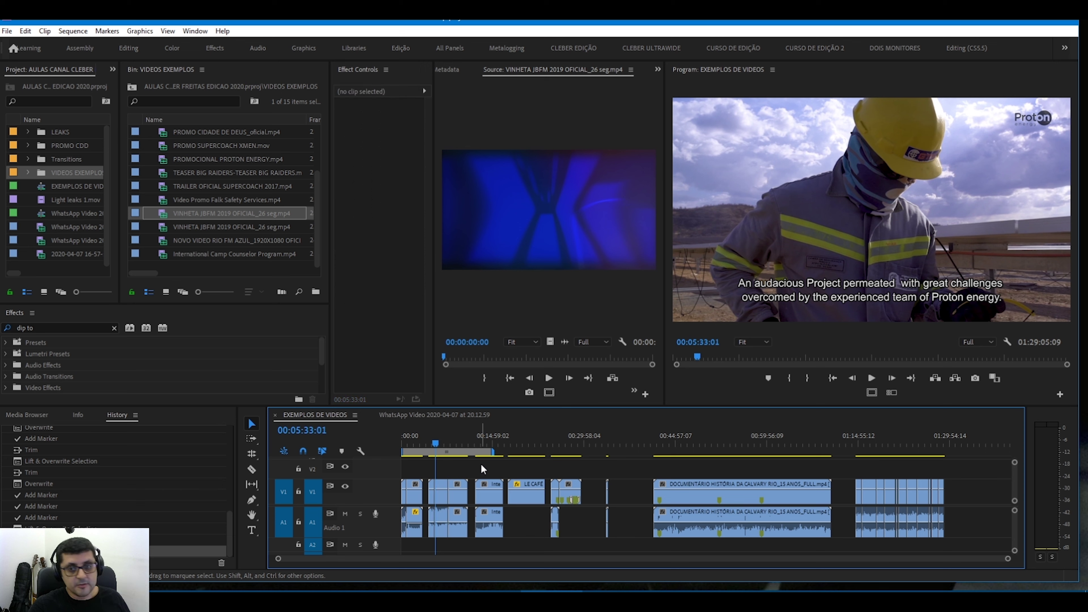